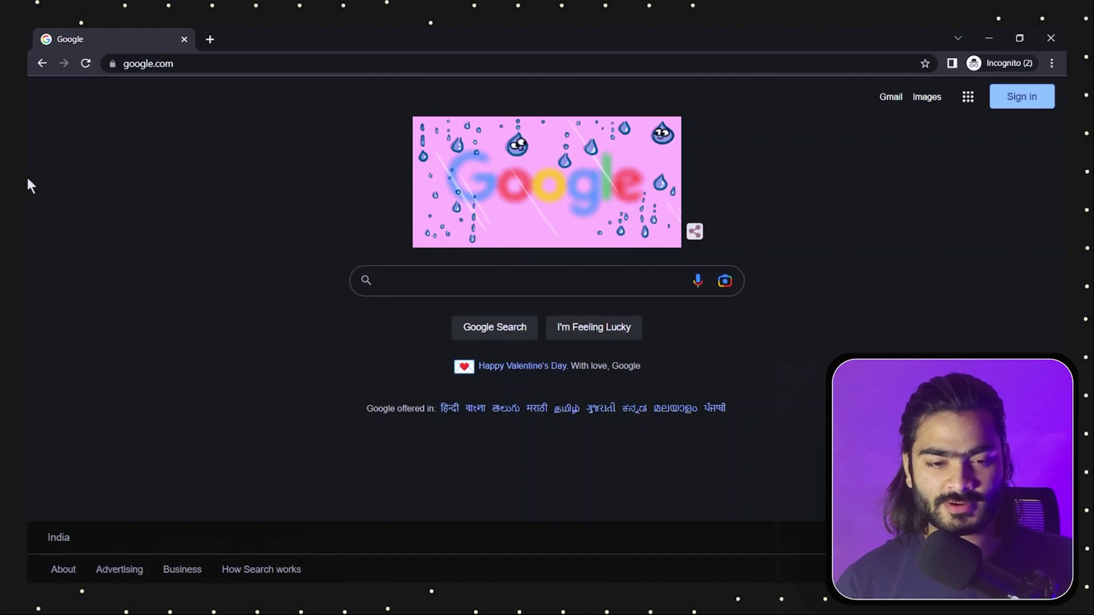
Search Google for 'midjourney discord' using the autocomplete suggestion.
{"action": "left_click", "coordinate": [386, 283]}
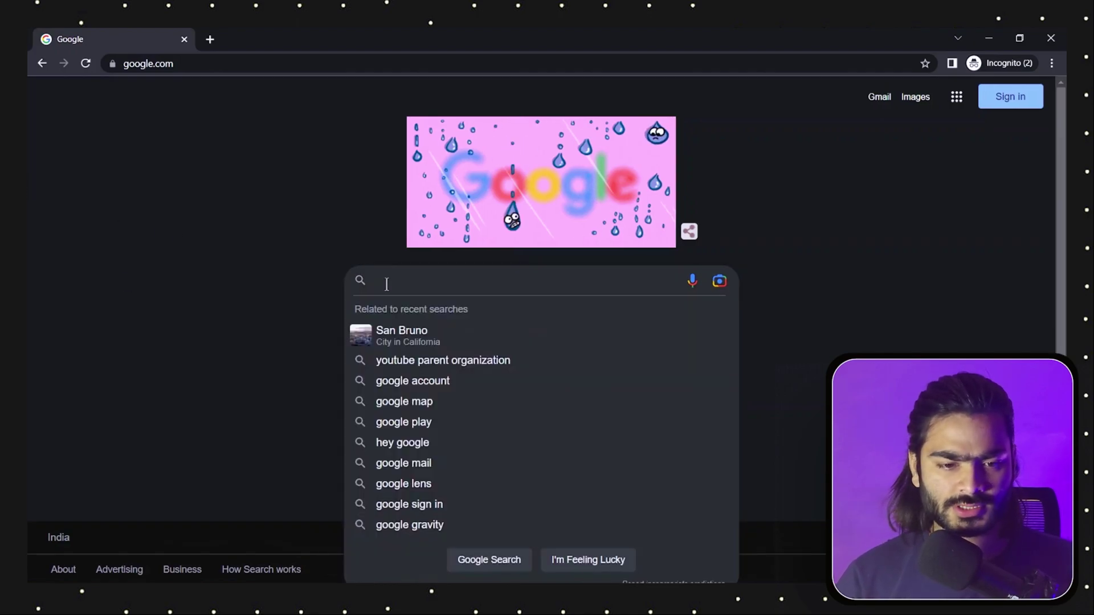
{"action": "type", "text": "mid"}
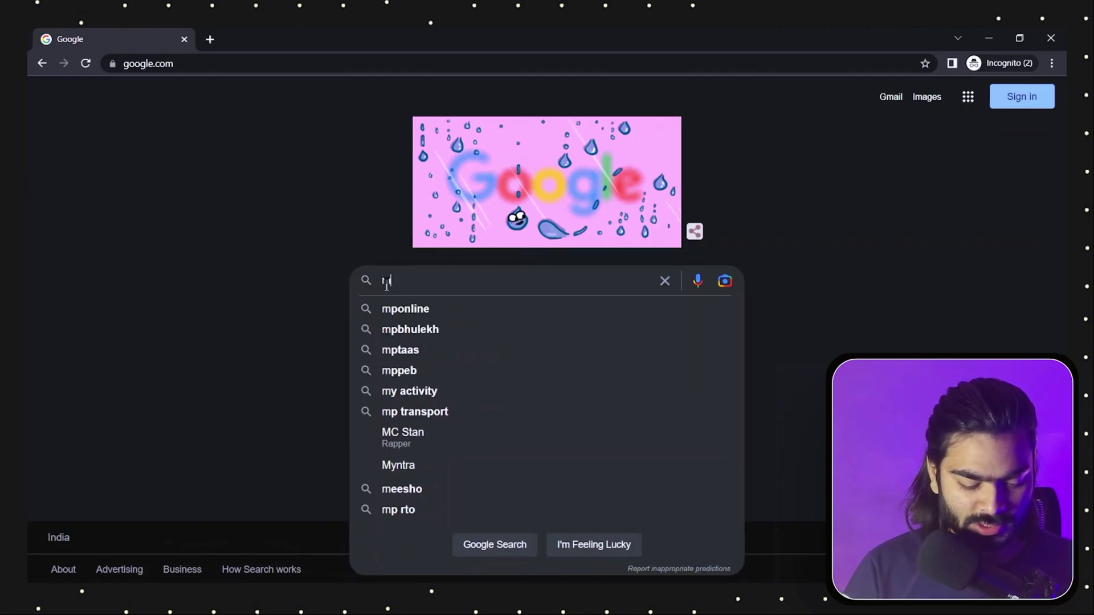
{"action": "key", "text": "Down"}
{"action": "key", "text": "Down"}
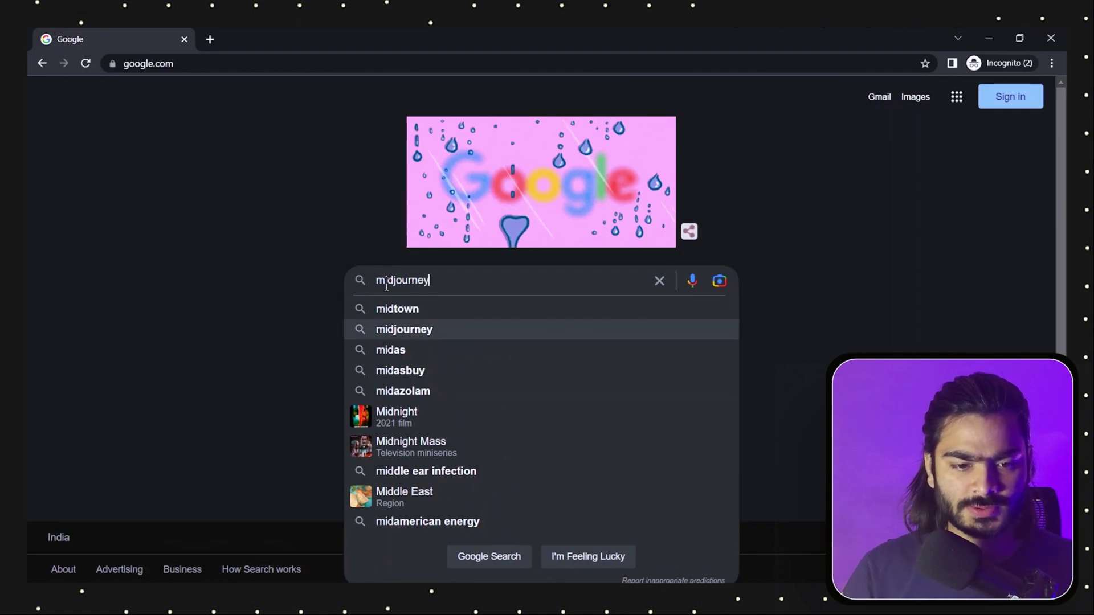
{"action": "type", "text": "di"}
{"action": "key", "text": "Down"}
{"action": "key", "text": "Return"}
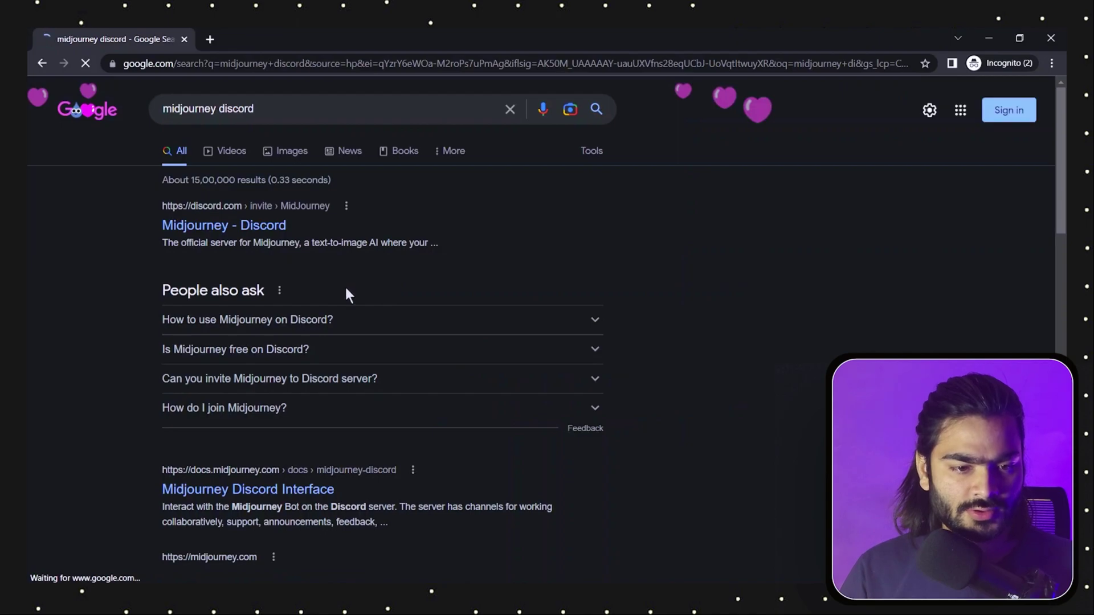
Open the official Midjourney Discord invite from the search results.
{"action": "left_click_drag", "start_coordinate": [108, 232], "coordinate": [349, 229]}
{"action": "left_click", "coordinate": [592, 212]}
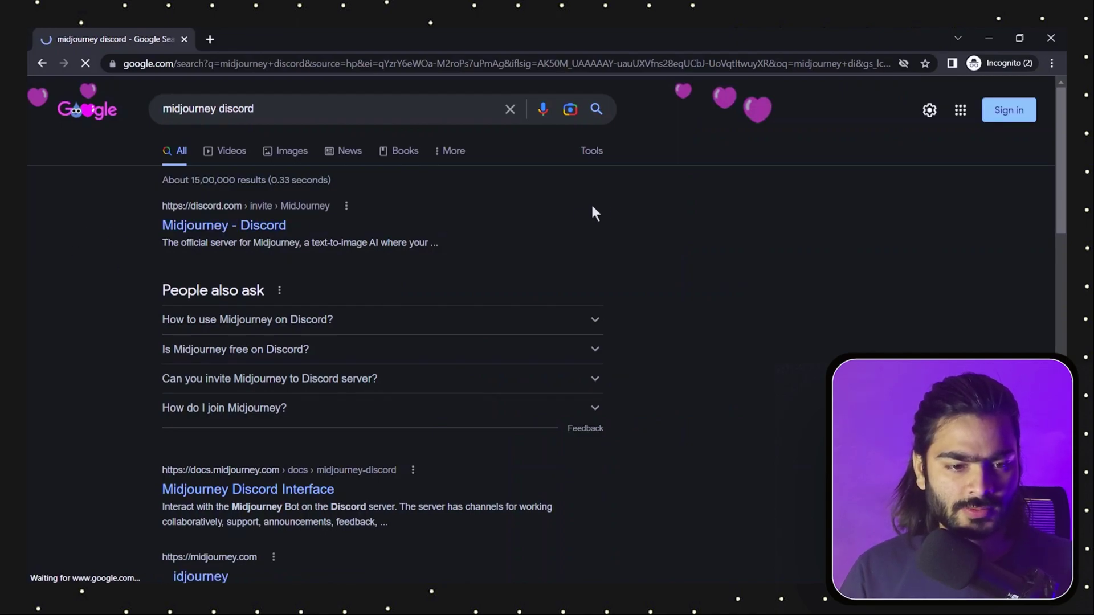
{"action": "left_click", "coordinate": [222, 224]}
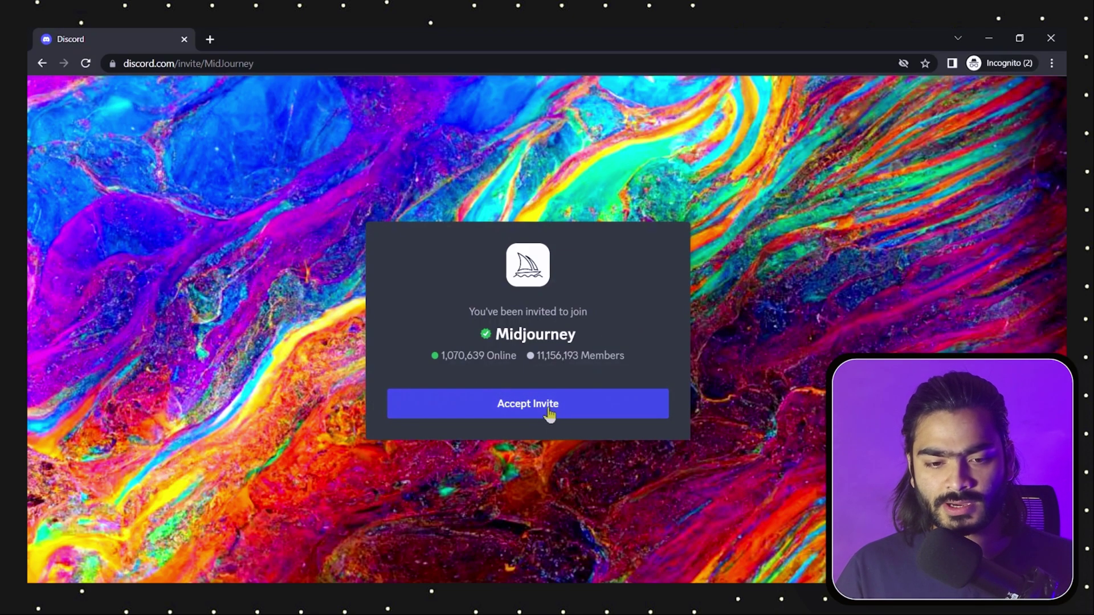
Accept the Midjourney invite and pass the hCaptcha by marking both fried-egg-on-toast pictures.
{"action": "left_click", "coordinate": [507, 404]}
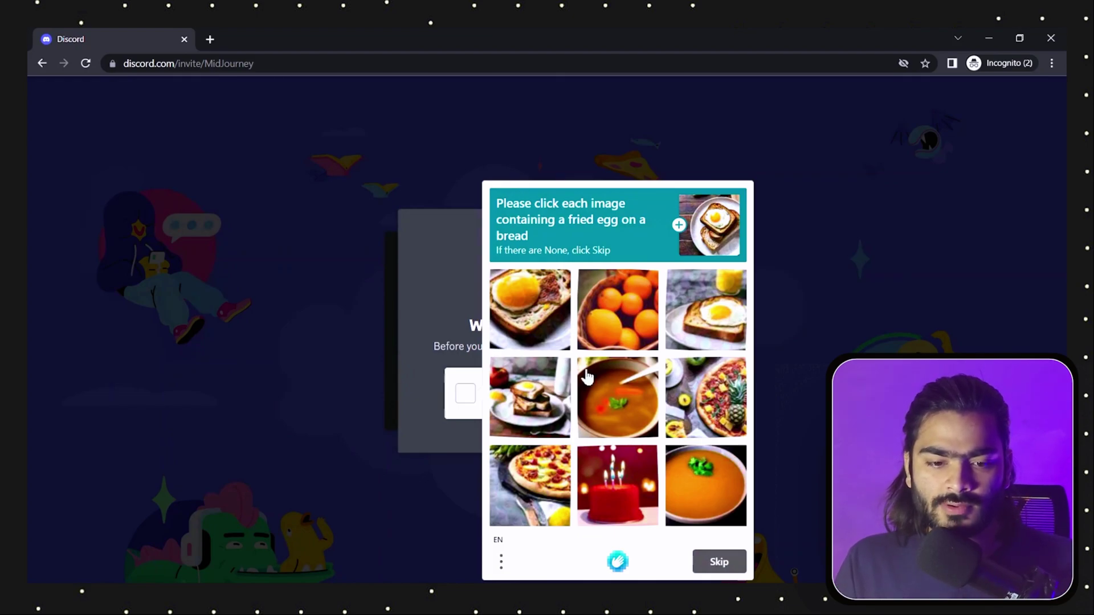
{"action": "left_click", "coordinate": [723, 326]}
{"action": "left_click", "coordinate": [515, 315]}
{"action": "left_click", "coordinate": [719, 564]}
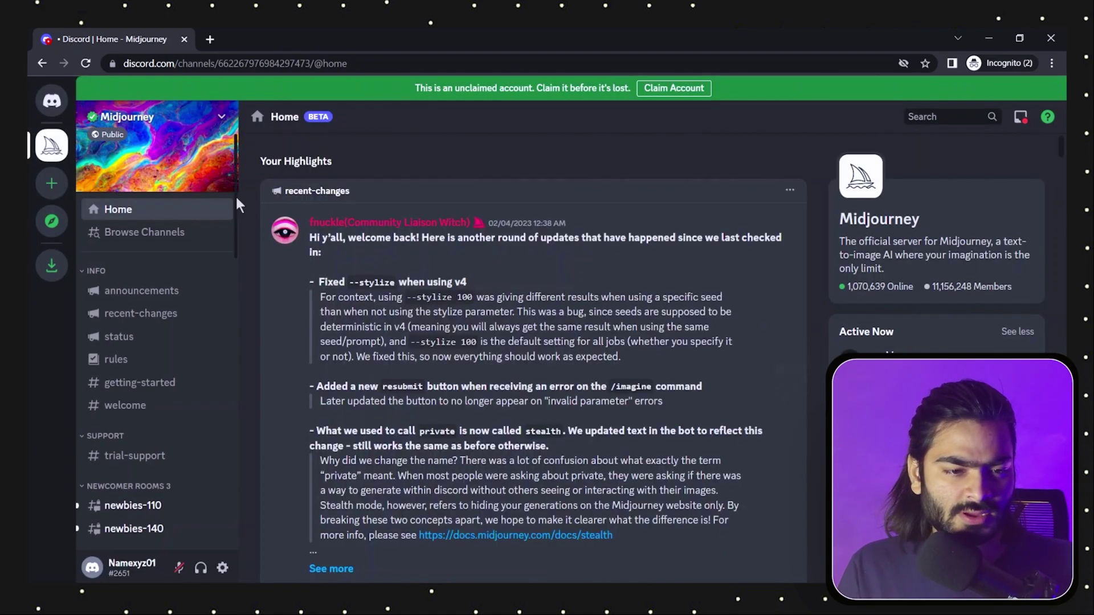
Browse the Midjourney Home feed, then open the #announcements channel.
{"action": "scroll", "coordinate": [330, 302], "scroll_direction": "down", "scroll_amount": 6}
{"action": "scroll", "coordinate": [329, 302], "scroll_direction": "down", "scroll_amount": 2}
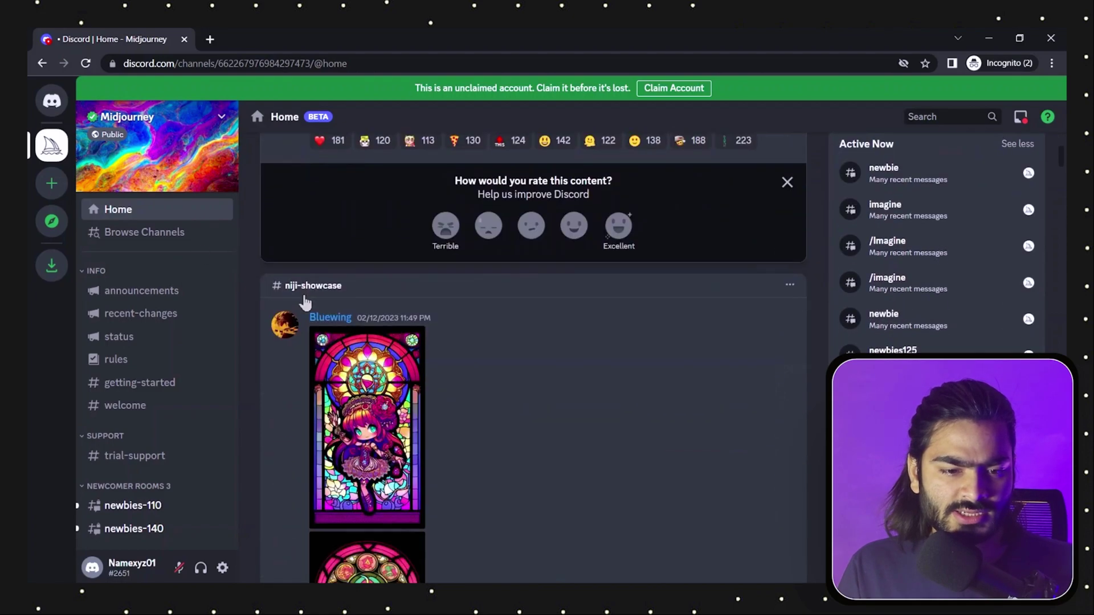
{"action": "scroll", "coordinate": [383, 280], "scroll_direction": "up", "scroll_amount": 5}
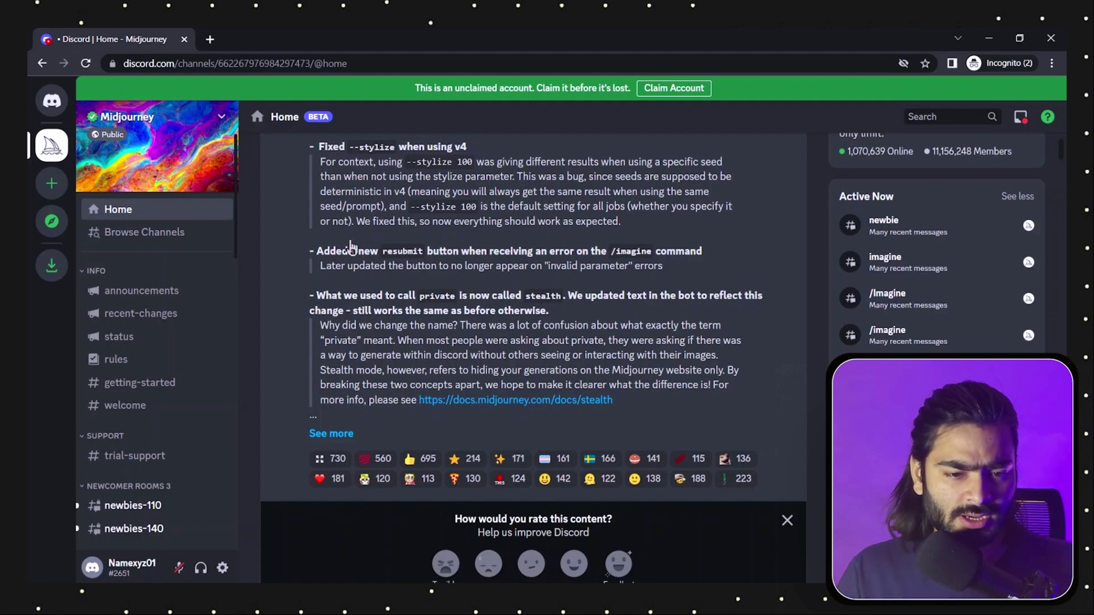
{"action": "scroll", "coordinate": [399, 302], "scroll_direction": "up", "scroll_amount": 3}
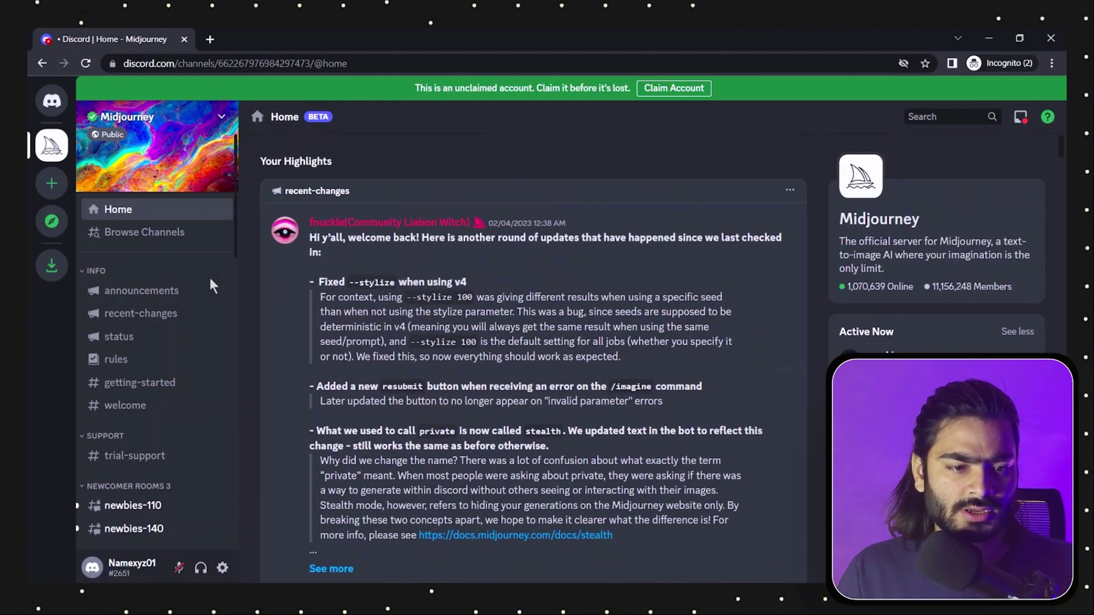
{"action": "scroll", "coordinate": [213, 268], "scroll_direction": "down", "scroll_amount": 2}
{"action": "scroll", "coordinate": [194, 302], "scroll_direction": "up", "scroll_amount": 2}
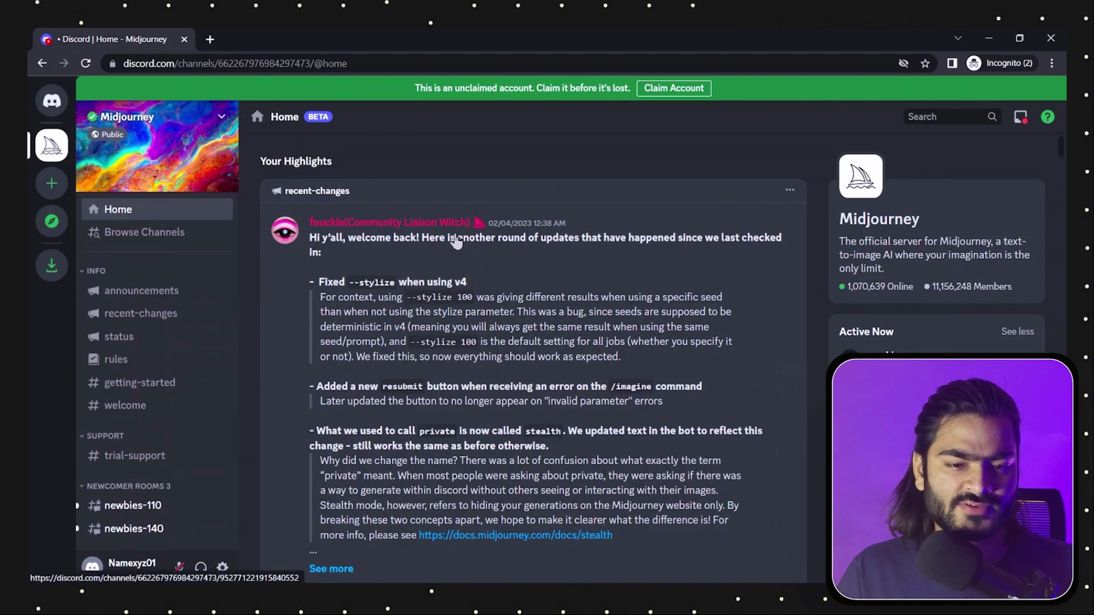
{"action": "scroll", "coordinate": [438, 268], "scroll_direction": "down", "scroll_amount": 5}
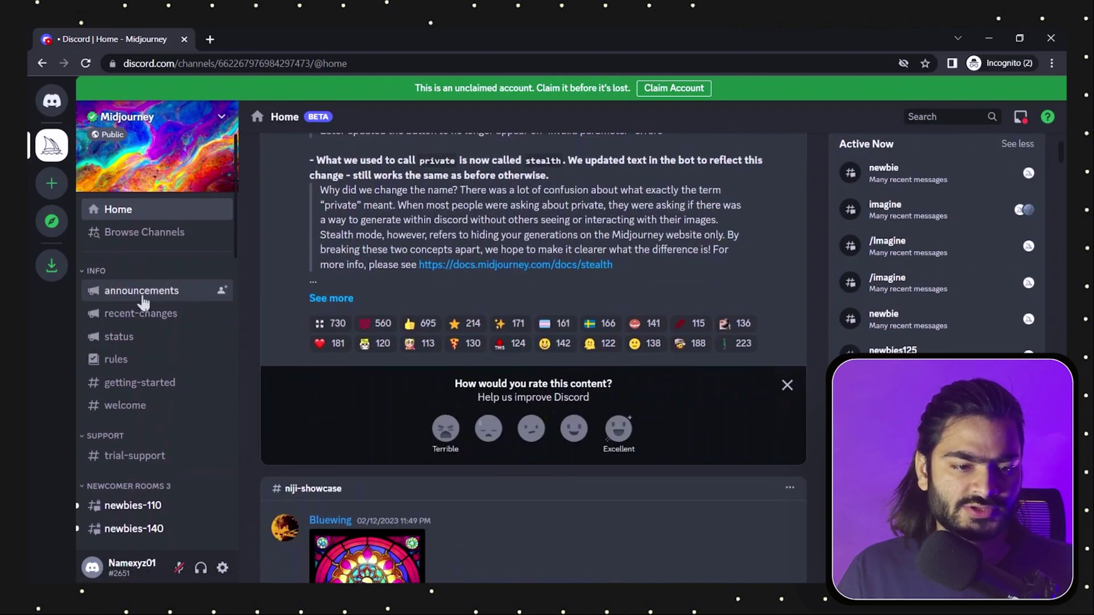
{"action": "left_click", "coordinate": [137, 291]}
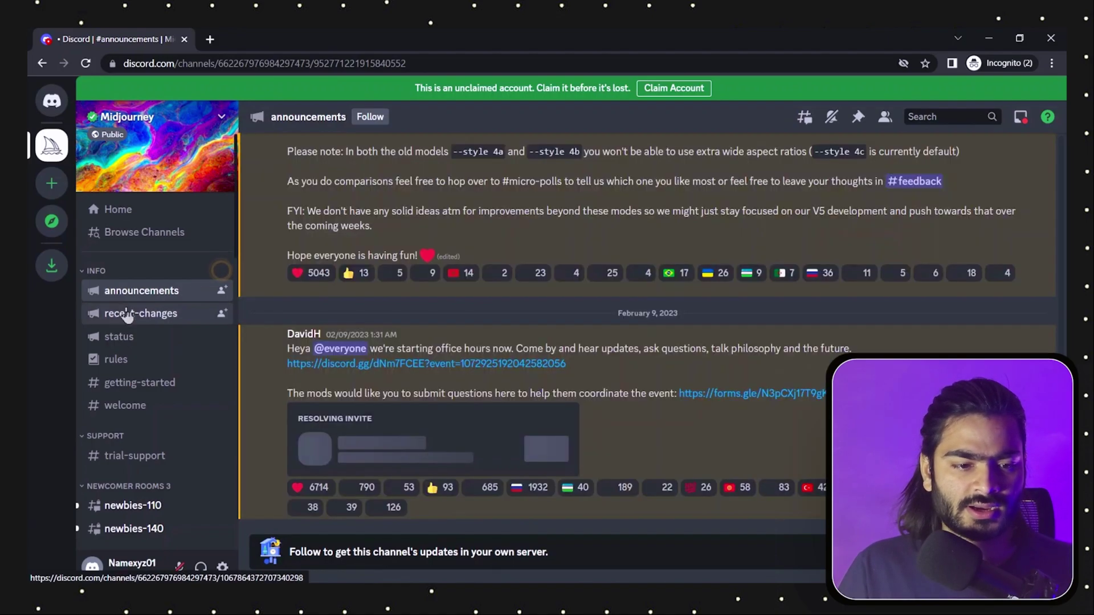
Open #recent-changes and scroll through the latest update notes.
{"action": "left_click", "coordinate": [129, 314]}
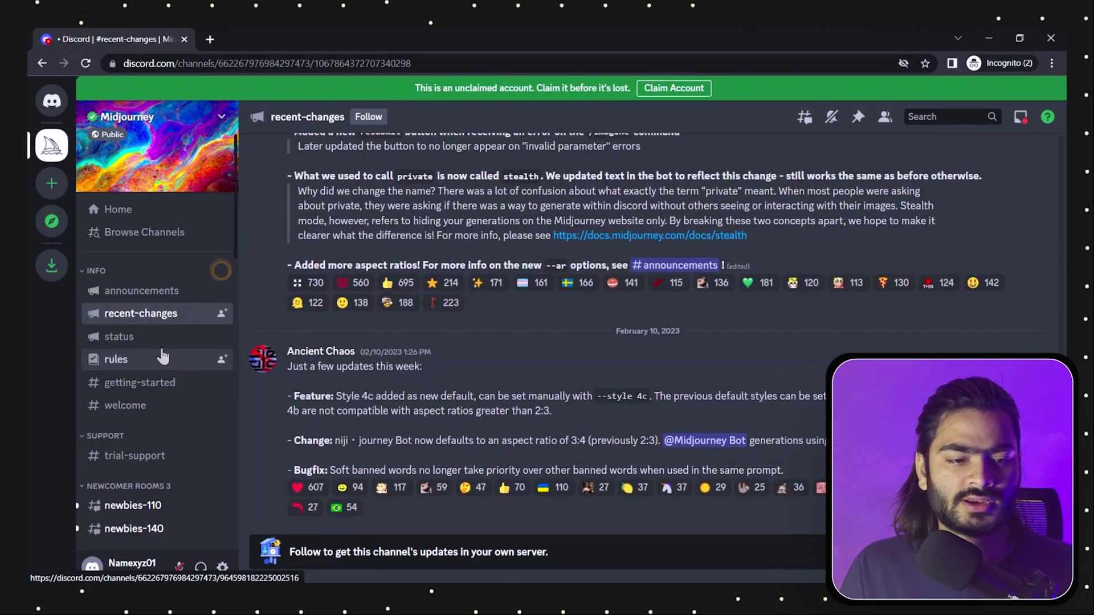
{"action": "scroll", "coordinate": [157, 336], "scroll_direction": "down", "scroll_amount": 4}
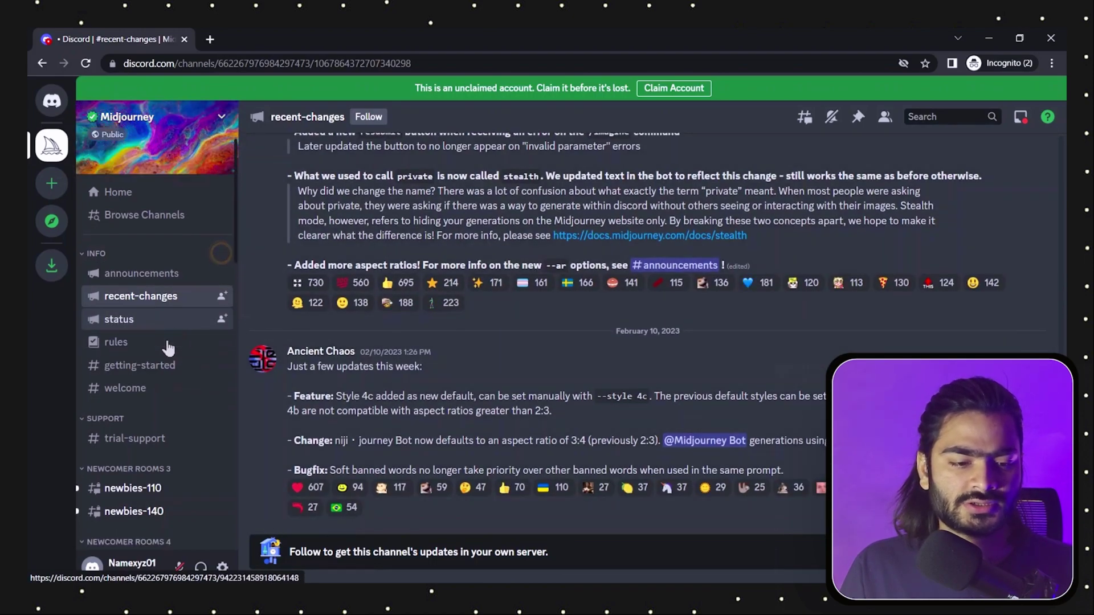
{"action": "mouse_move", "coordinate": [146, 306]}
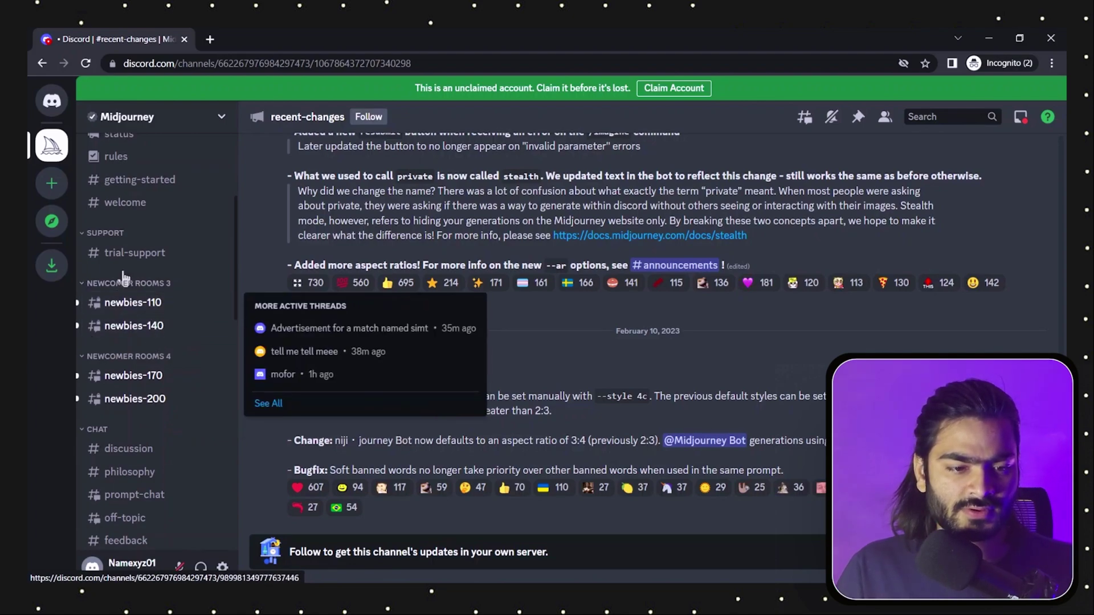
Look through newbies-110, newbies-140 and newbies-170, ending back in newbies-110.
{"action": "left_click", "coordinate": [136, 310]}
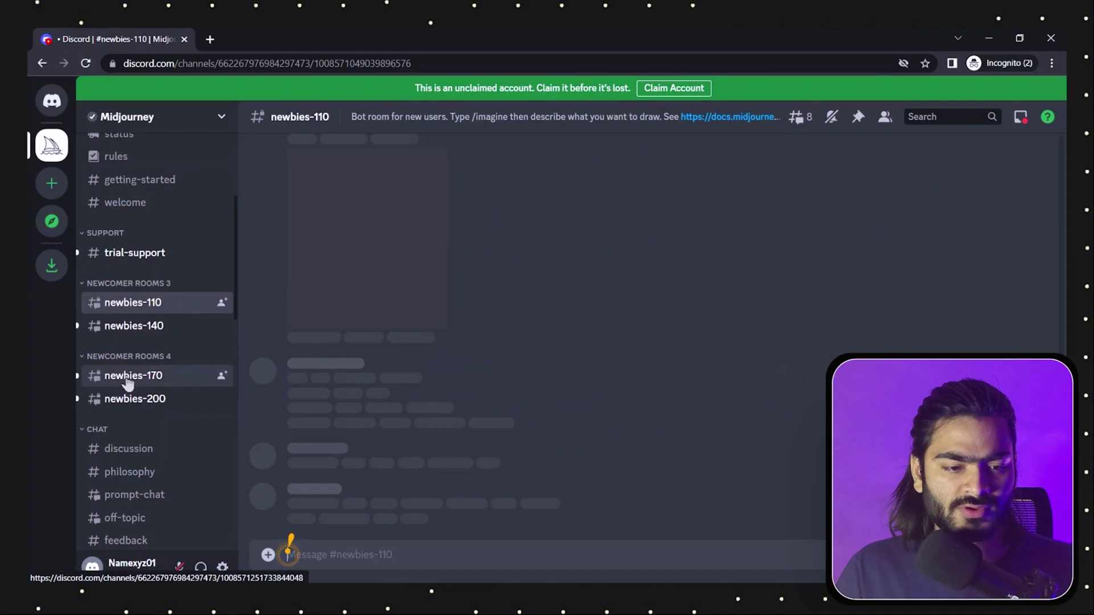
{"action": "left_click", "coordinate": [131, 331]}
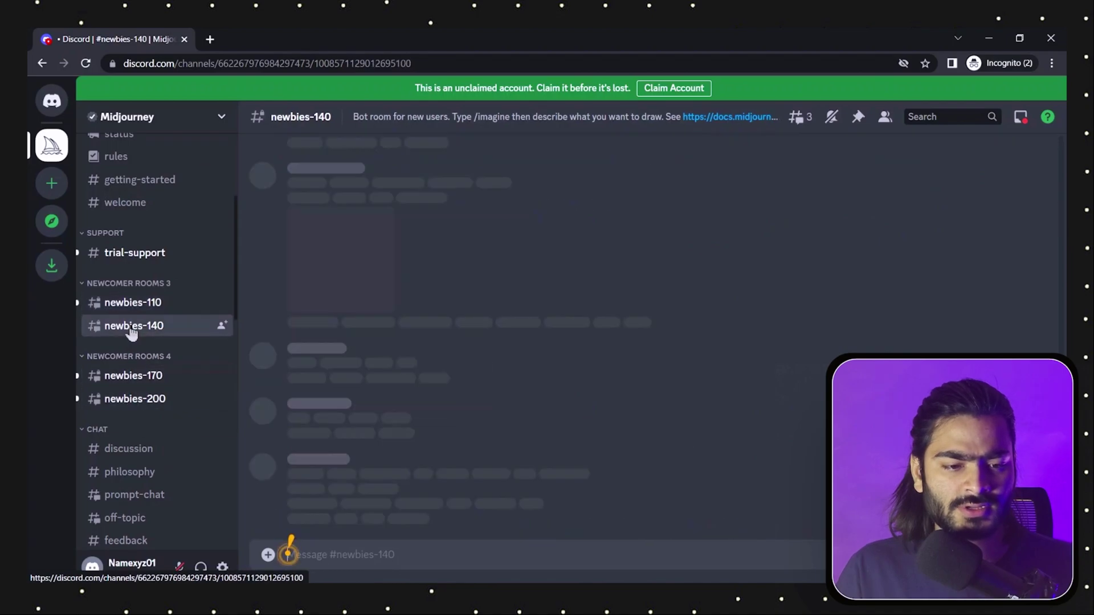
{"action": "left_click", "coordinate": [134, 377]}
{"action": "left_click", "coordinate": [136, 308]}
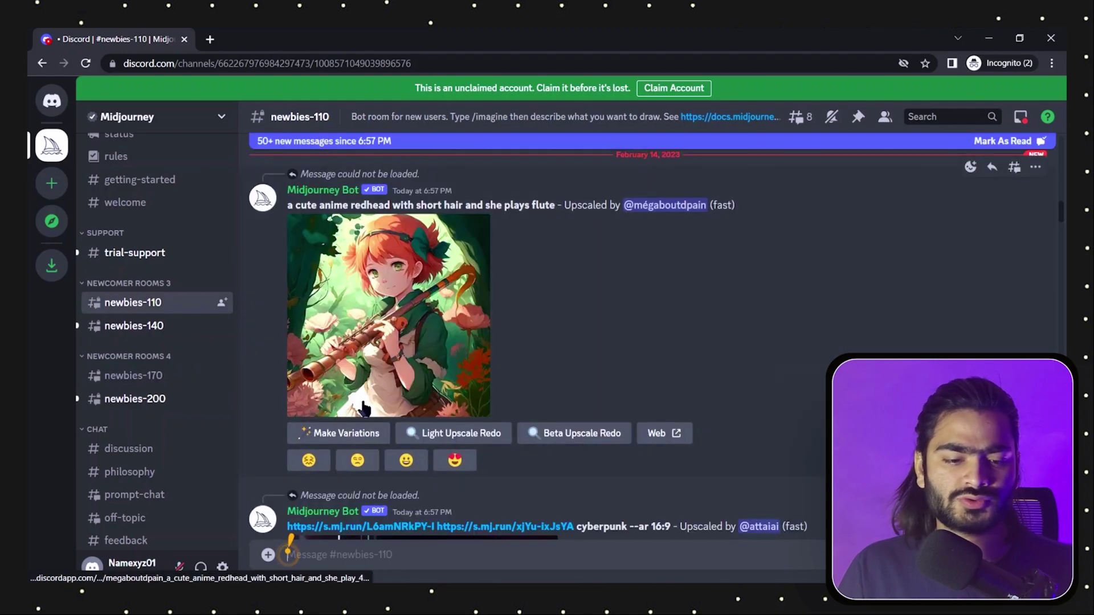
Scroll through newbies-110's image grids and start a new message there.
{"action": "scroll", "coordinate": [362, 408], "scroll_direction": "down", "scroll_amount": 3}
{"action": "scroll", "coordinate": [434, 424], "scroll_direction": "down", "scroll_amount": 2}
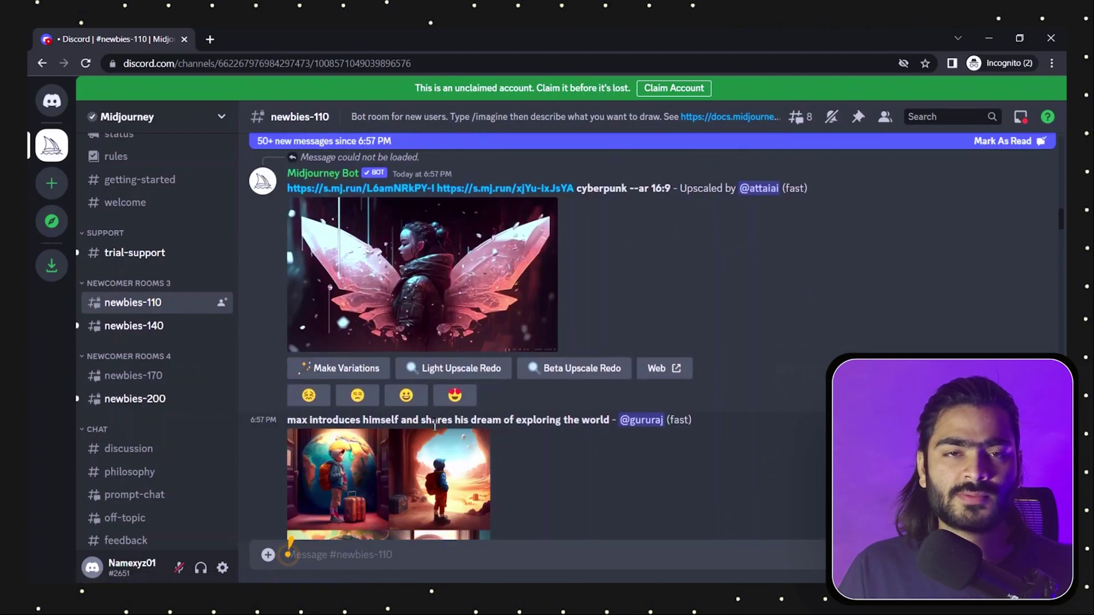
{"action": "scroll", "coordinate": [362, 496], "scroll_direction": "down", "scroll_amount": 2}
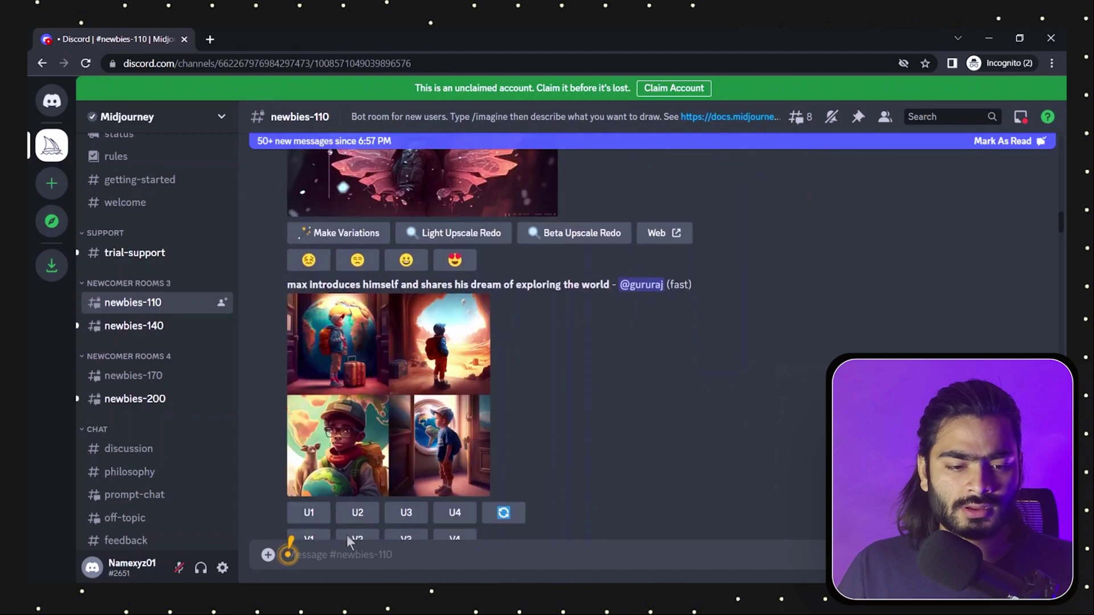
{"action": "scroll", "coordinate": [413, 429], "scroll_direction": "down", "scroll_amount": 3}
{"action": "scroll", "coordinate": [413, 429], "scroll_direction": "down", "scroll_amount": 5}
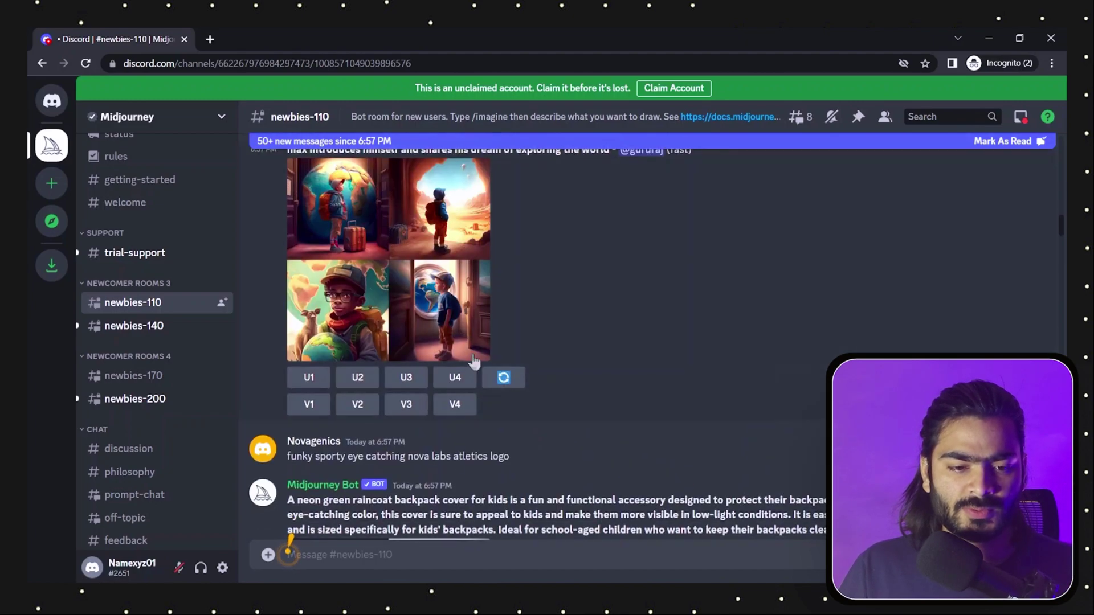
{"action": "scroll", "coordinate": [399, 380], "scroll_direction": "down", "scroll_amount": 3}
{"action": "scroll", "coordinate": [399, 379], "scroll_direction": "down", "scroll_amount": 2}
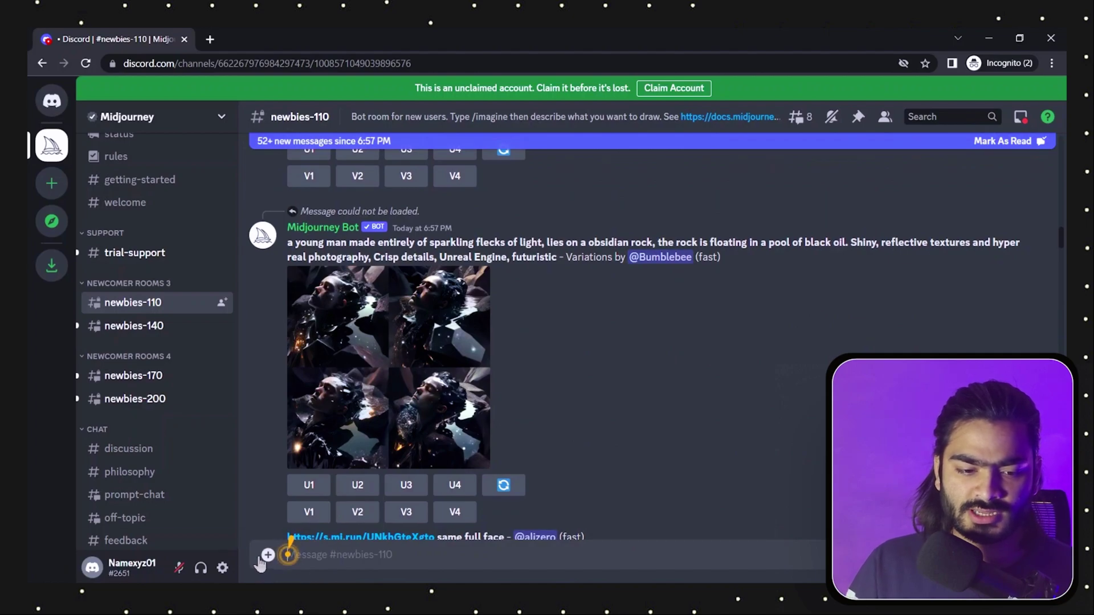
{"action": "left_click", "coordinate": [287, 554]}
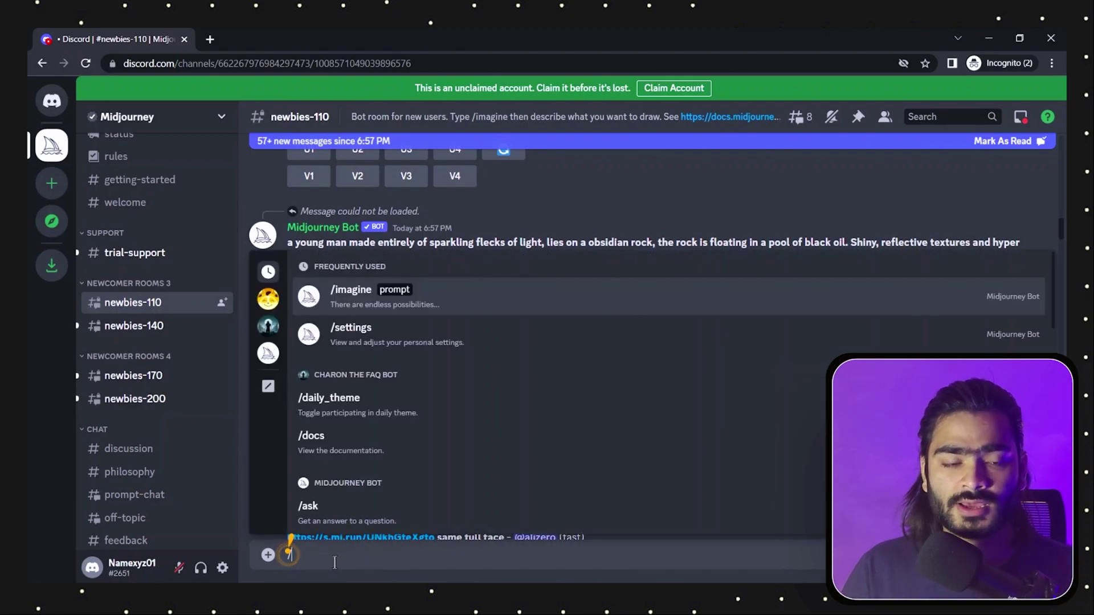
Compose and send an /imagine command with the prompt 'a mini dini professional scients'.
{"action": "type", "text": "imagin"}
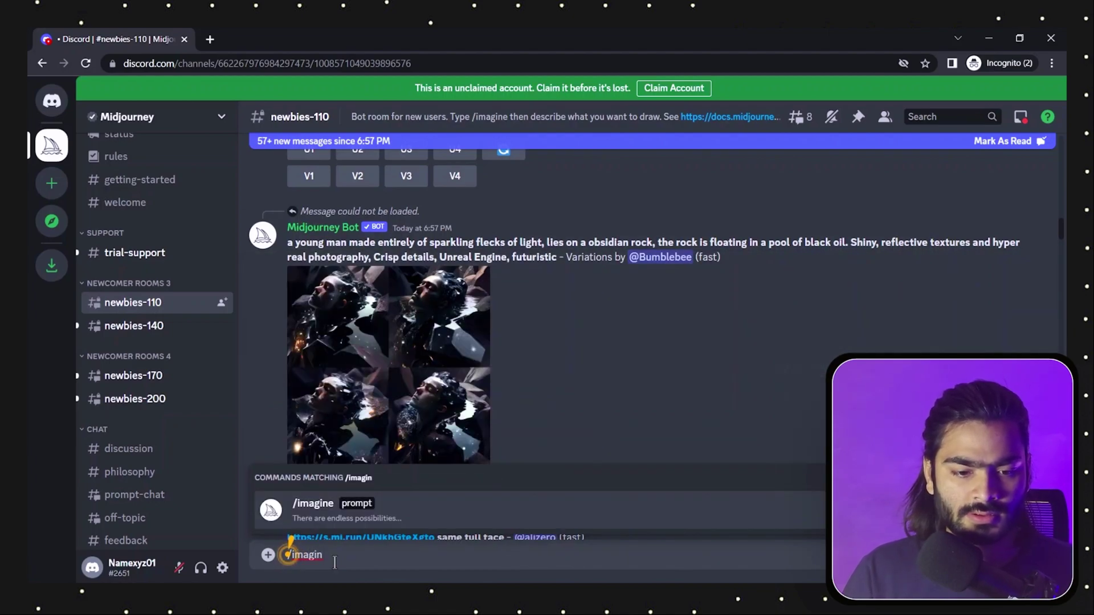
{"action": "key", "text": "Tab"}
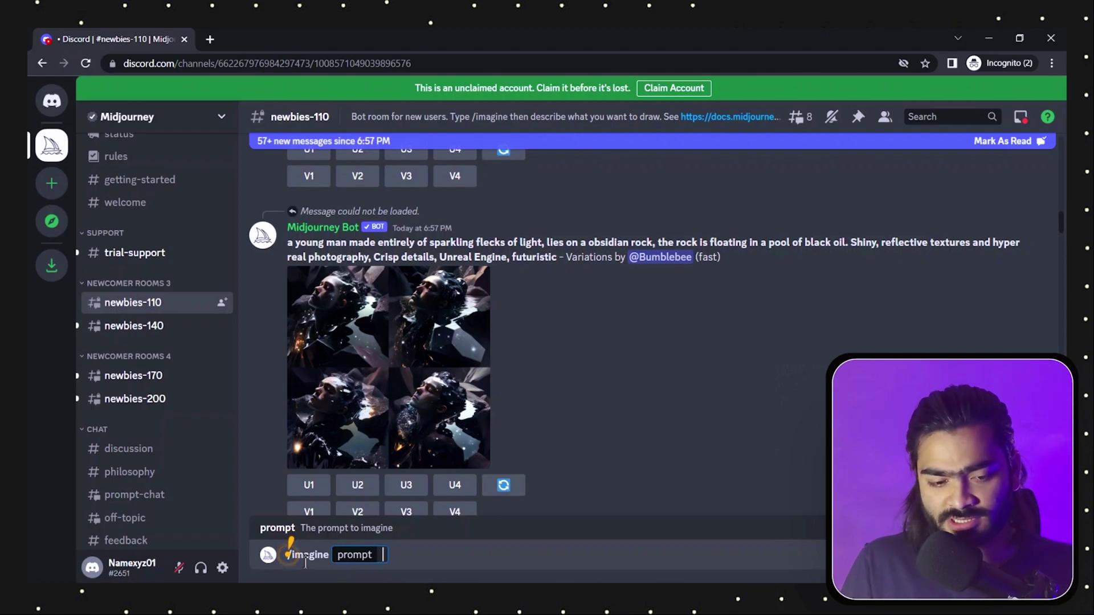
{"action": "type", "text": "a"}
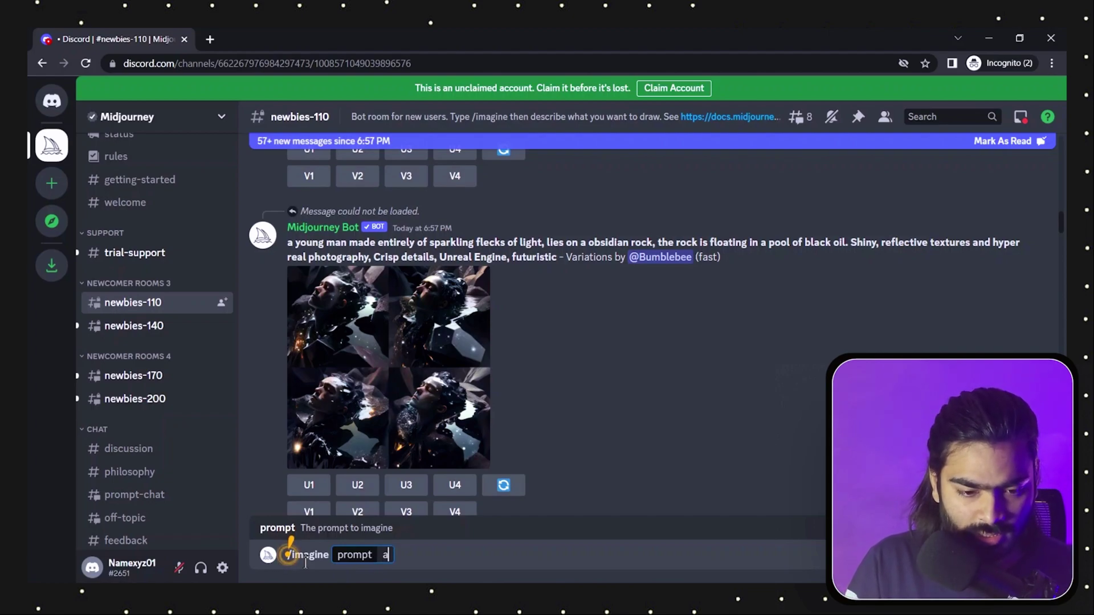
{"action": "type", "text": " dinio"}
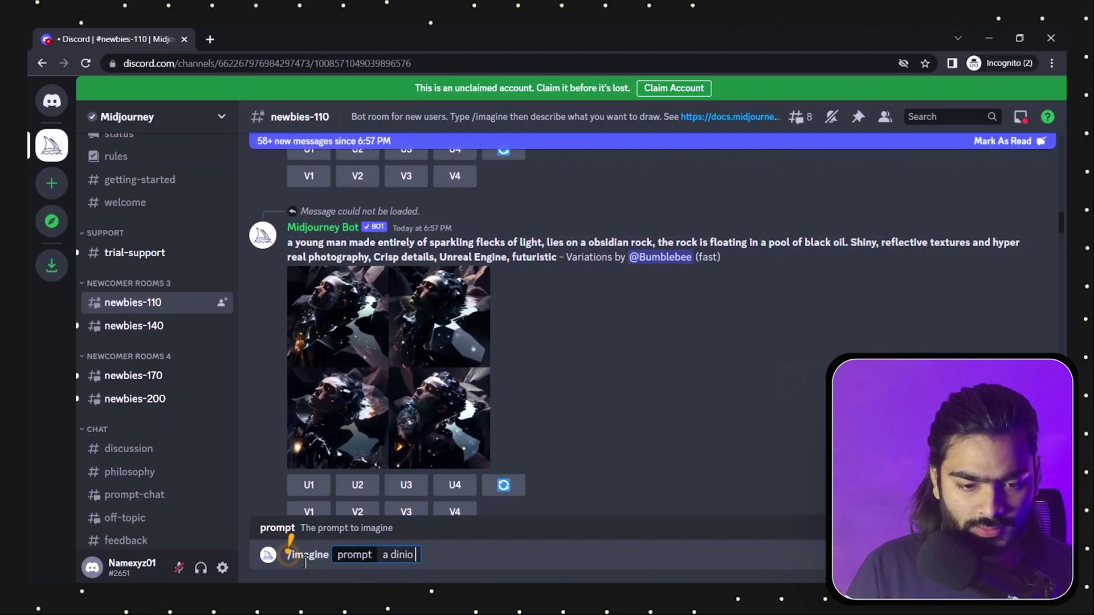
{"action": "key", "text": "BackSpace"}
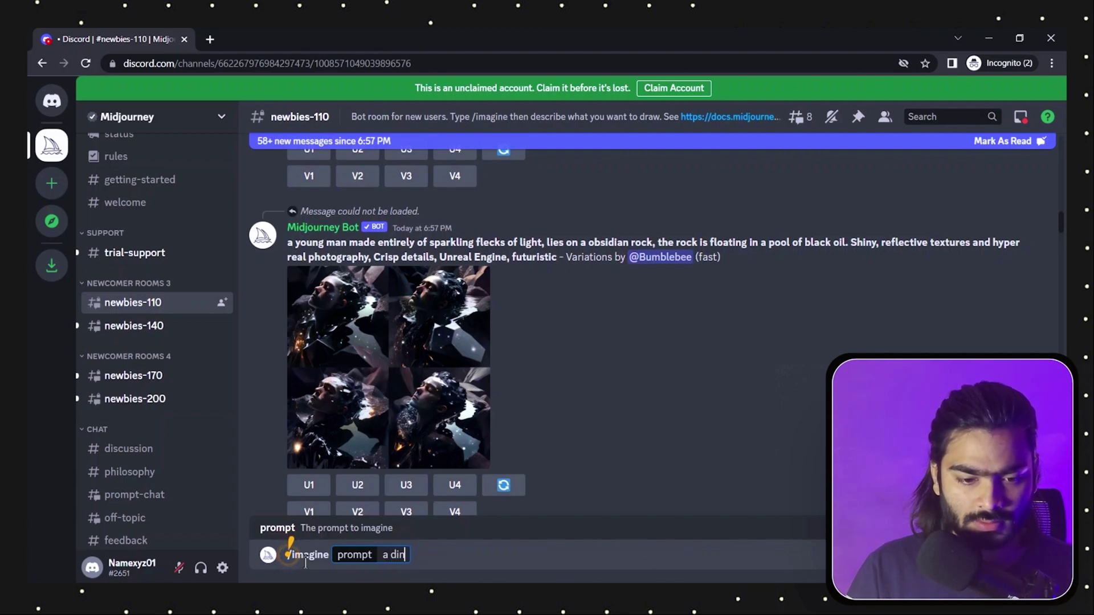
{"action": "type", "text": "i"}
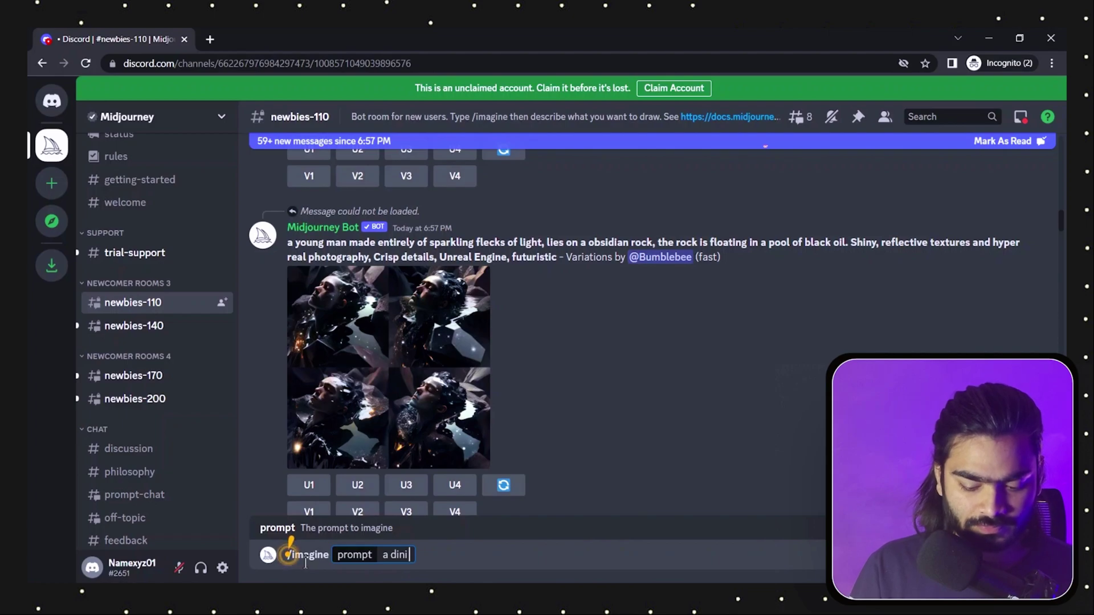
{"action": "key", "text": "ctrl+Left"}
{"action": "type", "text": "mini"}
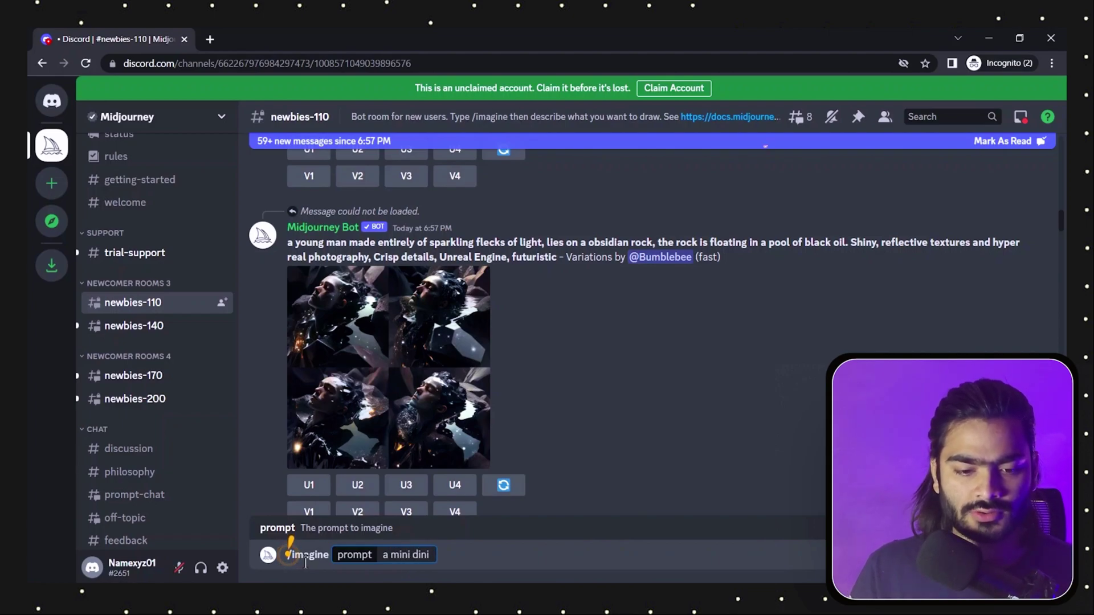
{"action": "type", "text": " dini professio"}
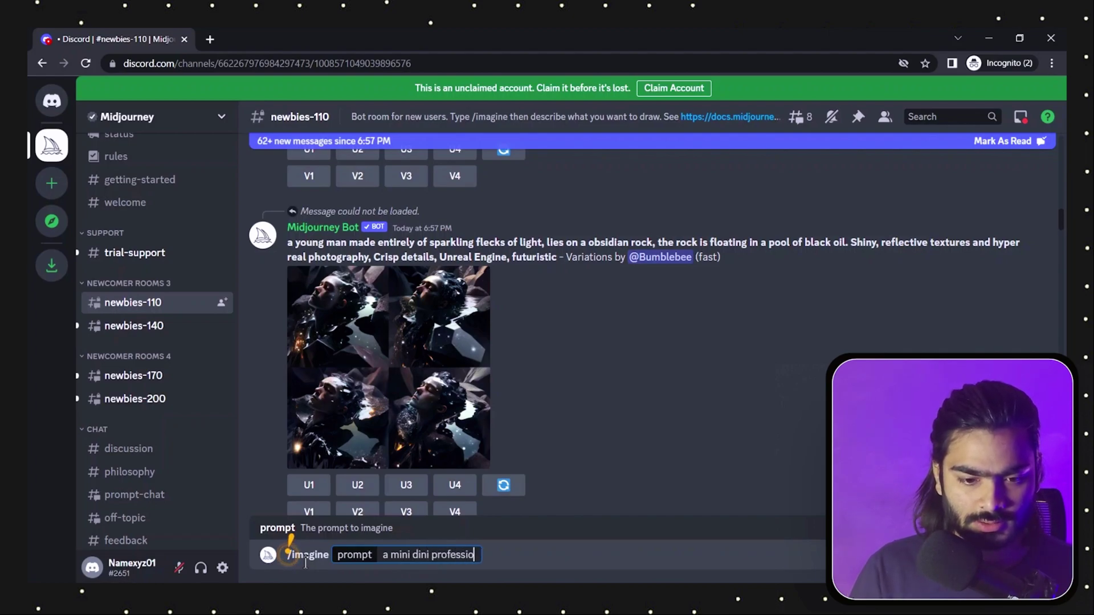
{"action": "type", "text": "nal scients"}
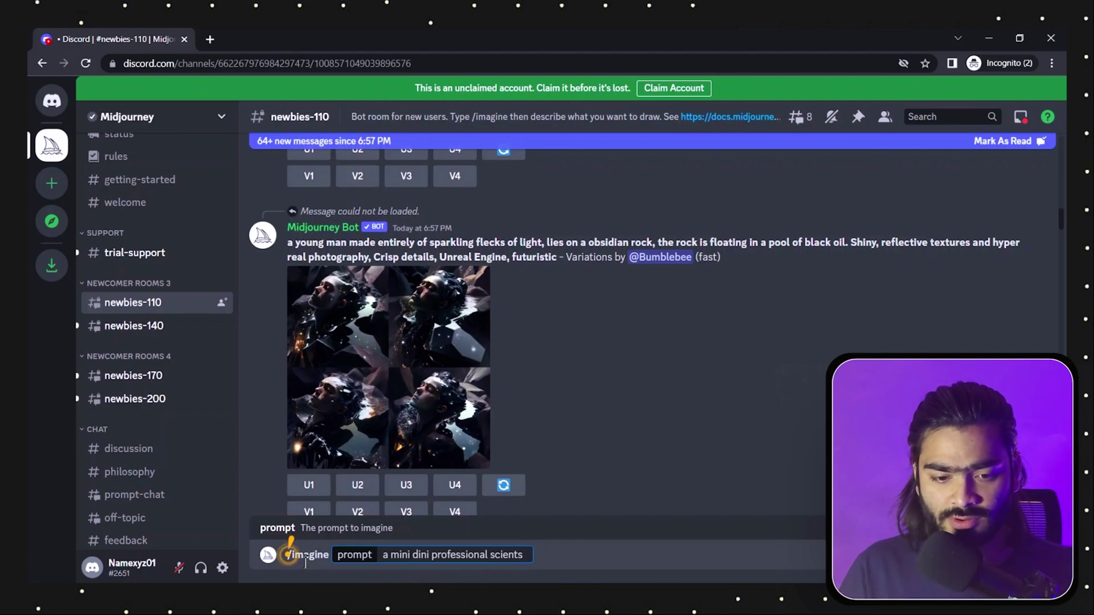
{"action": "key", "text": "Return"}
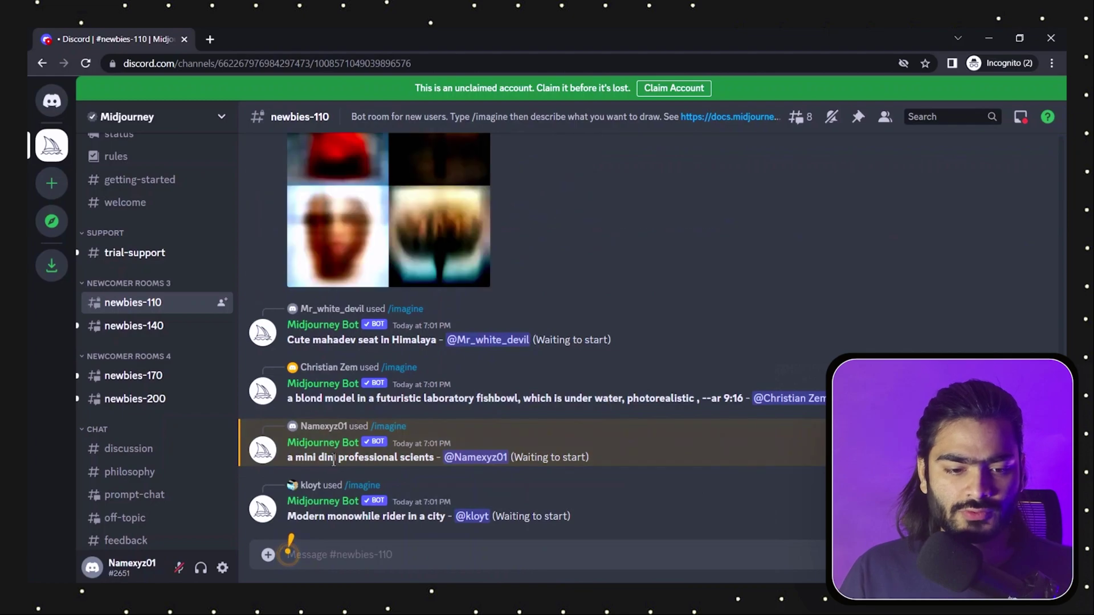
Track the prompt's waiting status and scroll until the finished four-image scientist grid appears.
{"action": "left_click_drag", "start_coordinate": [515, 457], "coordinate": [591, 459]}
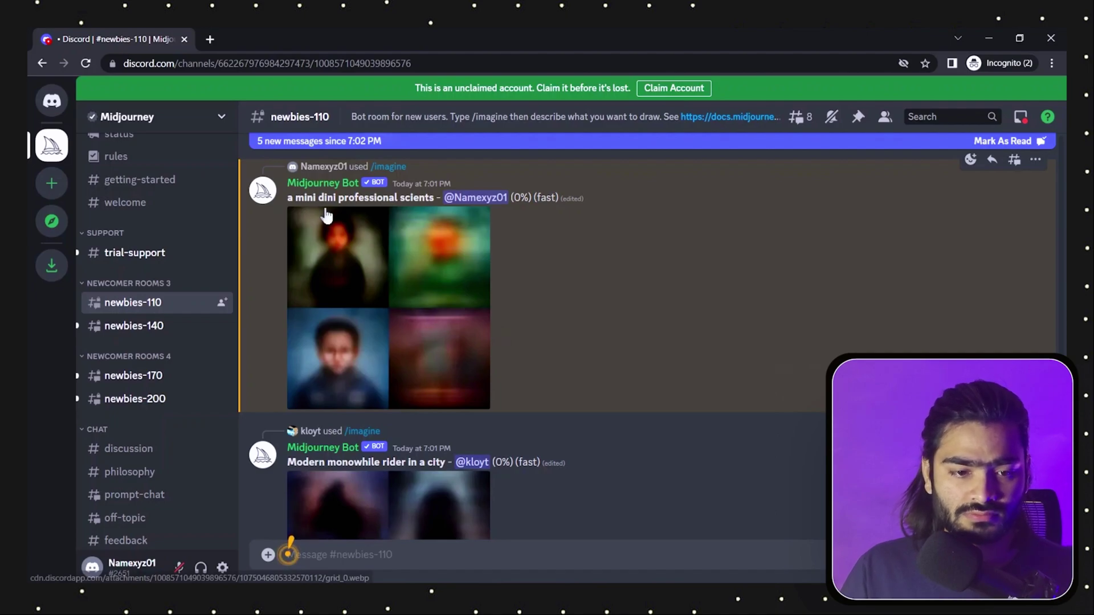
{"action": "left_click_drag", "start_coordinate": [289, 197], "coordinate": [345, 198]}
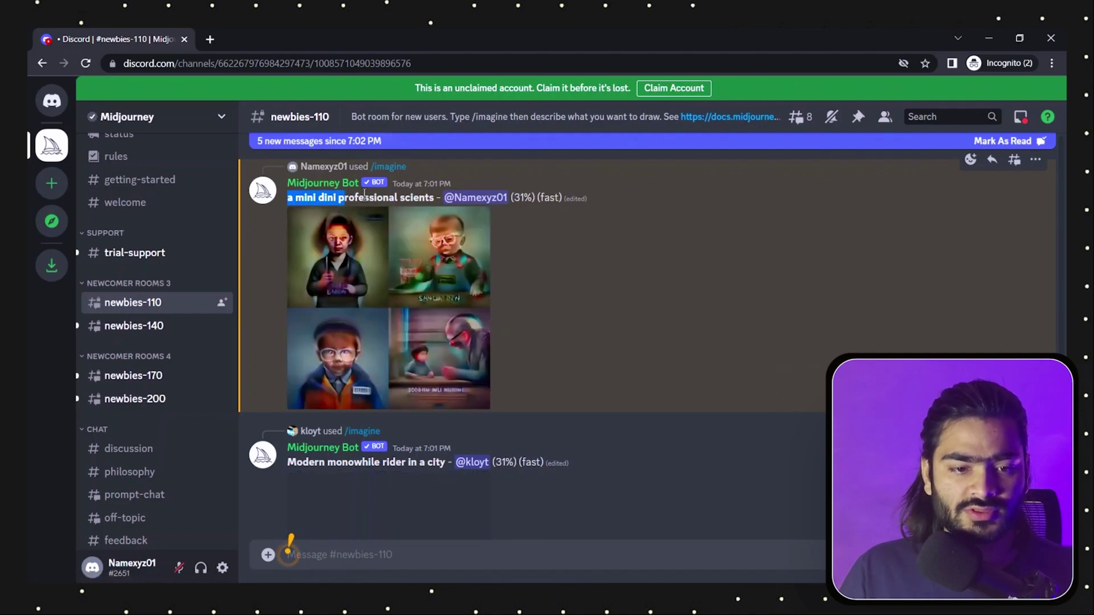
{"action": "scroll", "coordinate": [485, 262], "scroll_direction": "down", "scroll_amount": 6}
{"action": "scroll", "coordinate": [485, 262], "scroll_direction": "down", "scroll_amount": 10}
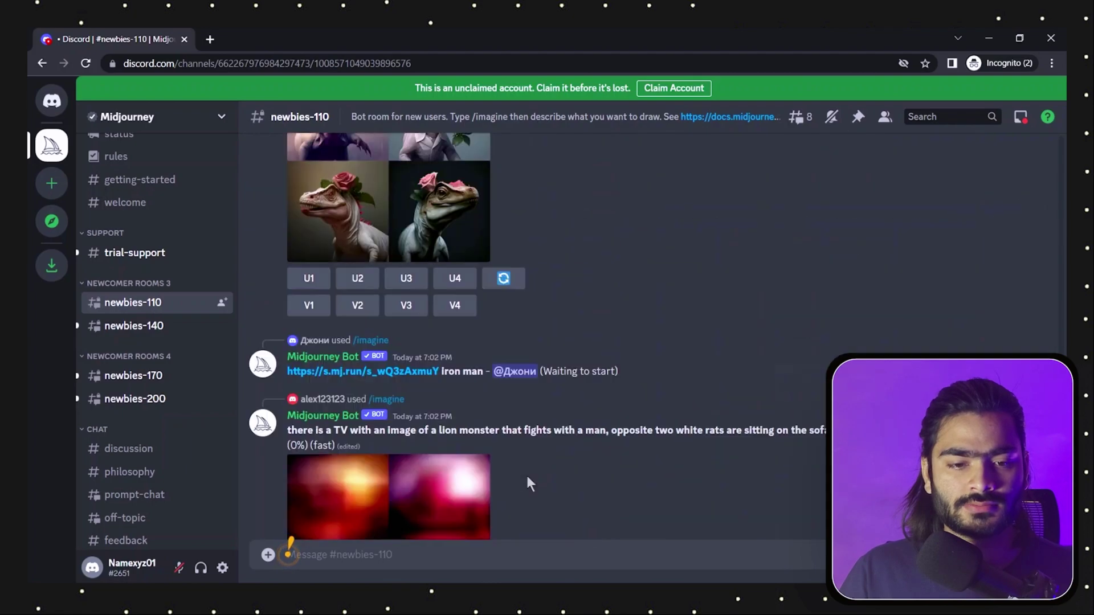
{"action": "scroll", "coordinate": [525, 473], "scroll_direction": "up", "scroll_amount": 10}
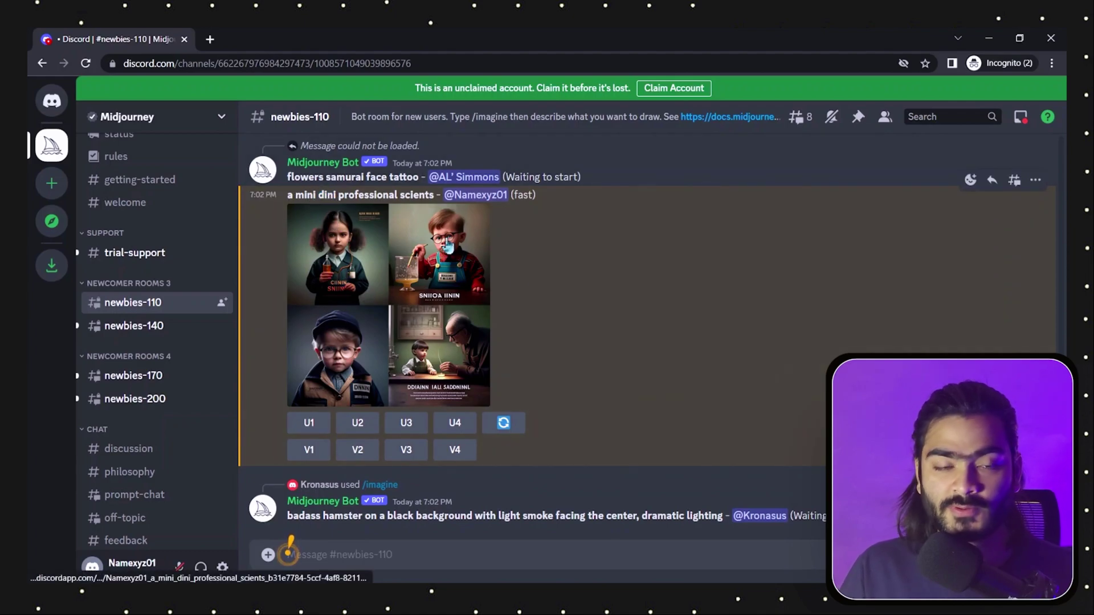
{"action": "scroll", "coordinate": [360, 287], "scroll_direction": "up", "scroll_amount": 15}
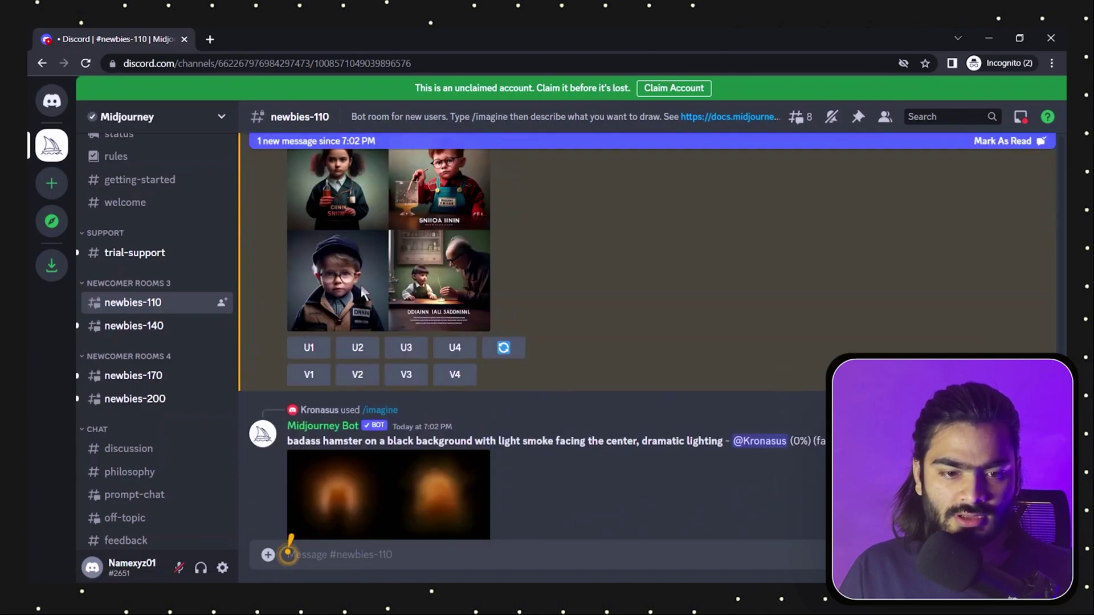
{"action": "scroll", "coordinate": [335, 288], "scroll_direction": "up", "scroll_amount": 3}
{"action": "scroll", "coordinate": [342, 290], "scroll_direction": "down", "scroll_amount": 2}
{"action": "scroll", "coordinate": [346, 292], "scroll_direction": "up", "scroll_amount": 2}
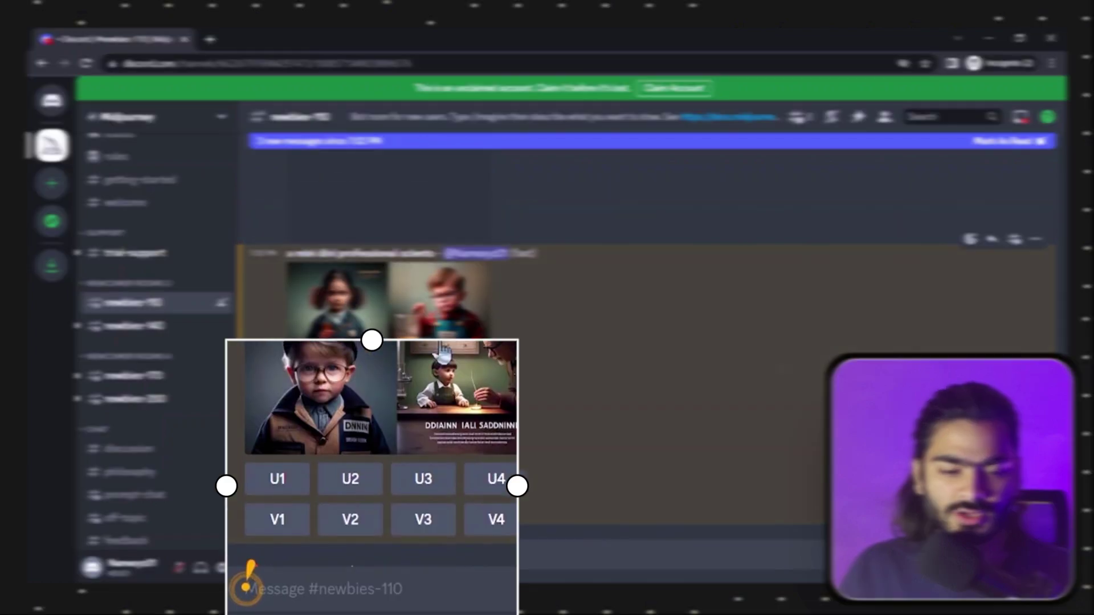
{"action": "left_click", "coordinate": [277, 483]}
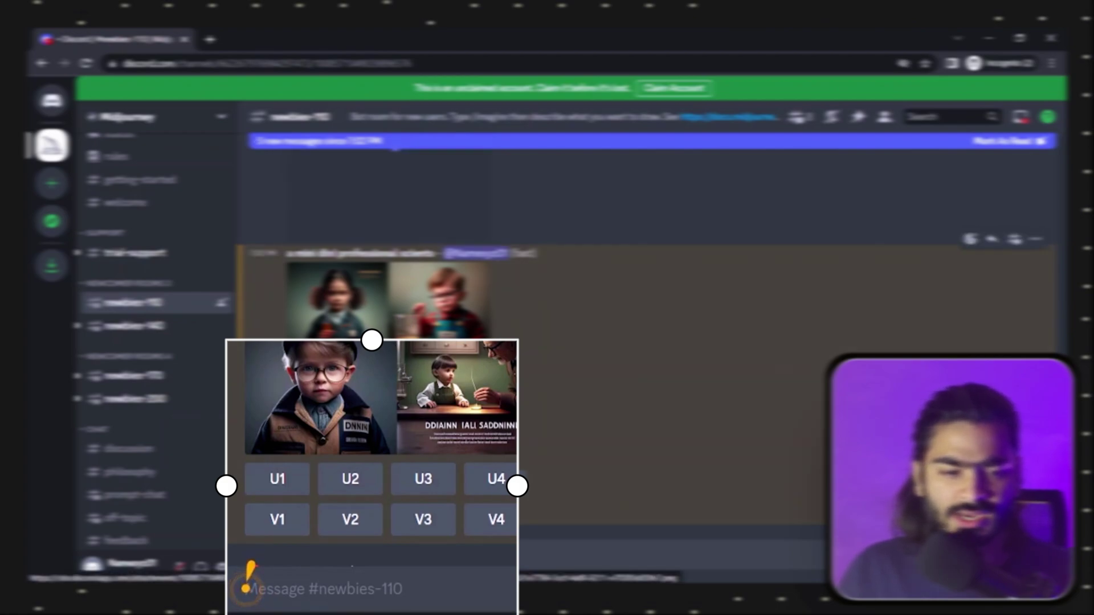
{"action": "left_click", "coordinate": [276, 520]}
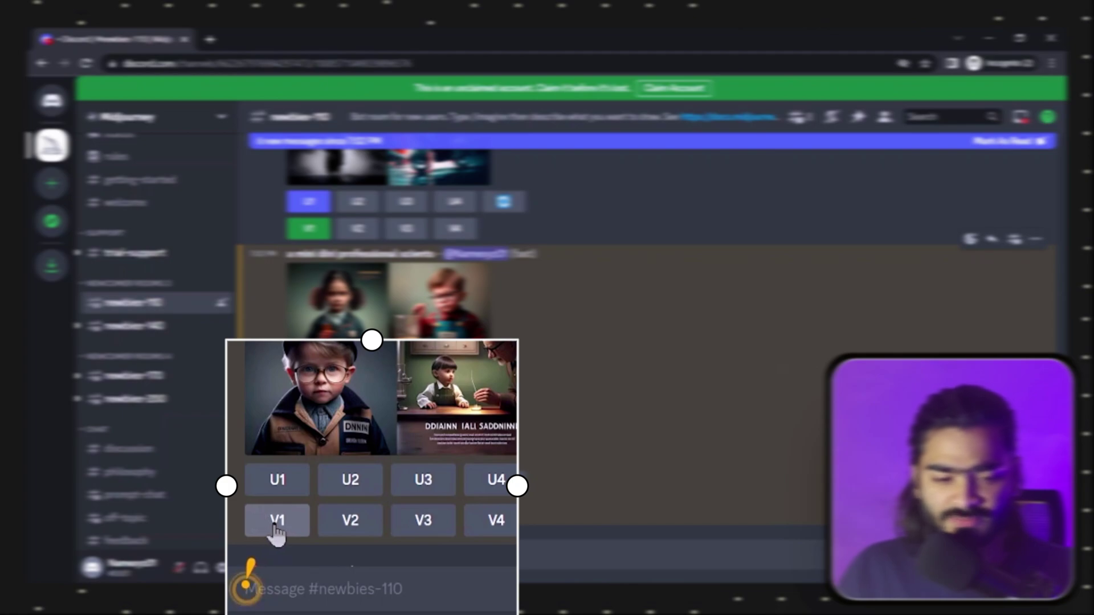
{"action": "left_click", "coordinate": [246, 585]}
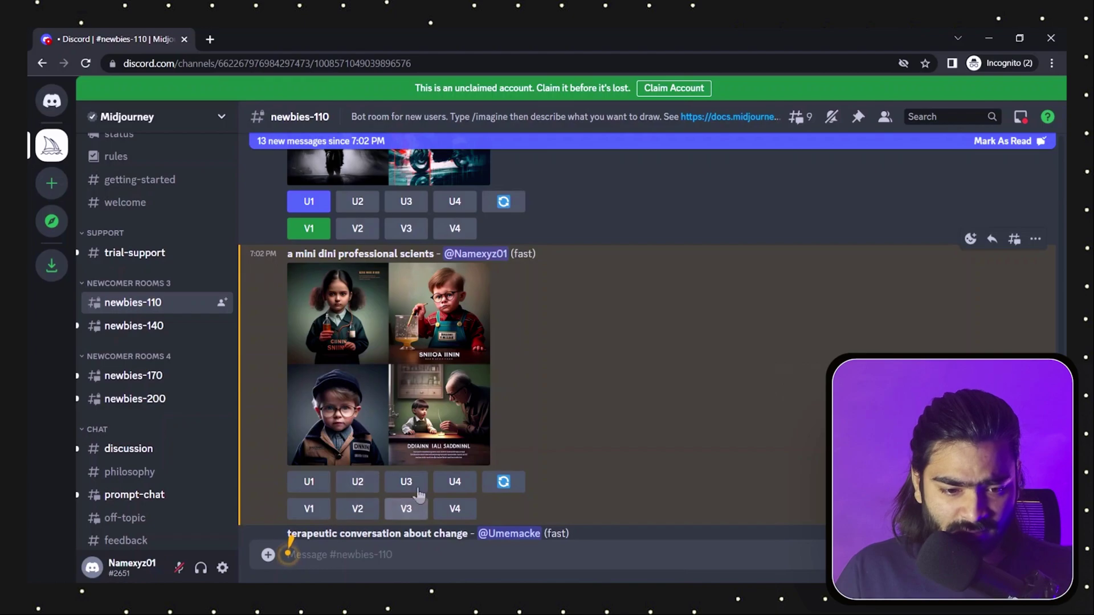
{"action": "left_click", "coordinate": [333, 430]}
{"action": "left_click", "coordinate": [811, 373]}
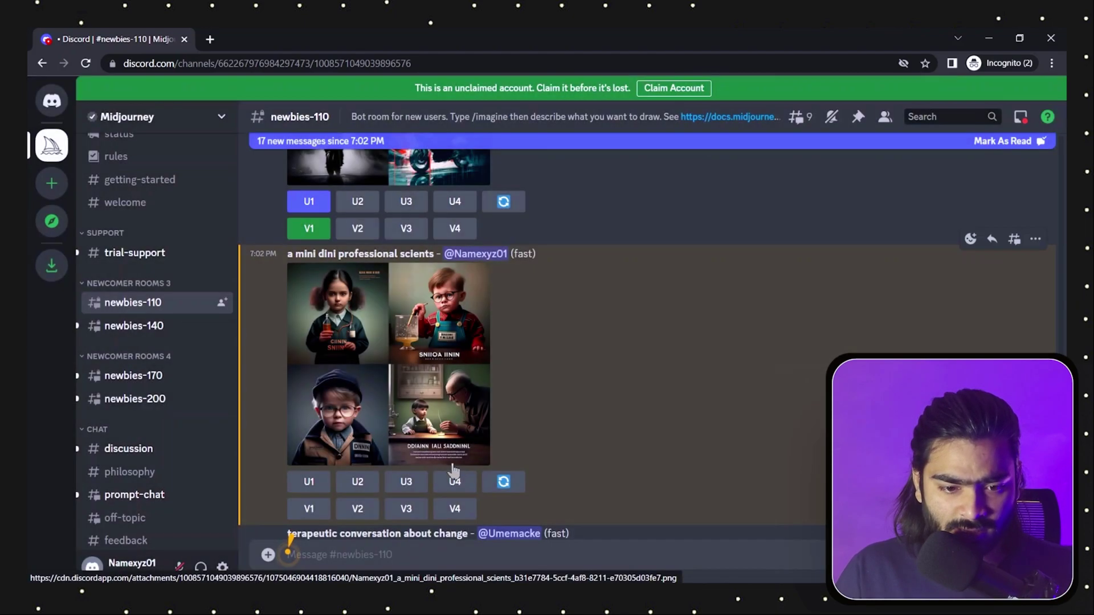
Upscale the third grid image with U3 and check the upscaling status message.
{"action": "left_click", "coordinate": [407, 484]}
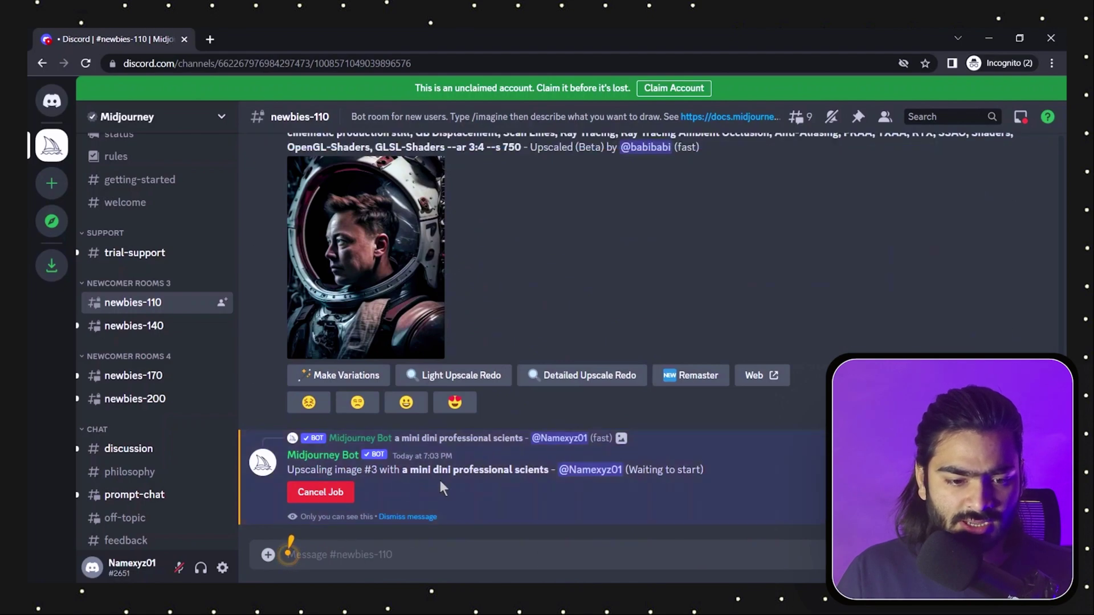
{"action": "left_click_drag", "start_coordinate": [335, 468], "coordinate": [371, 472]}
{"action": "left_click", "coordinate": [371, 472]}
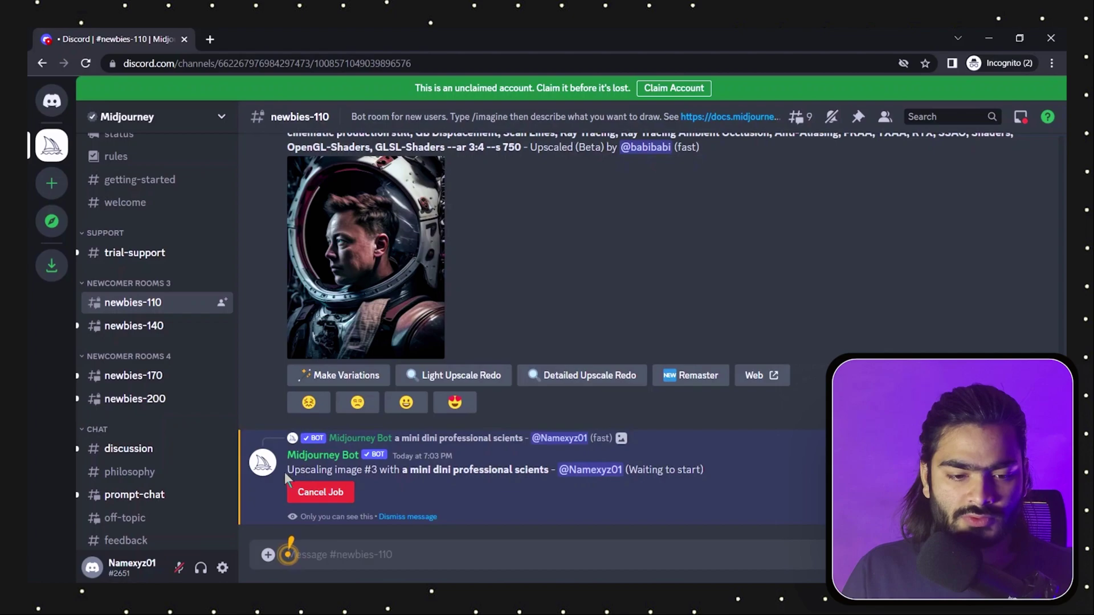
{"action": "left_click_drag", "start_coordinate": [285, 471], "coordinate": [470, 480]}
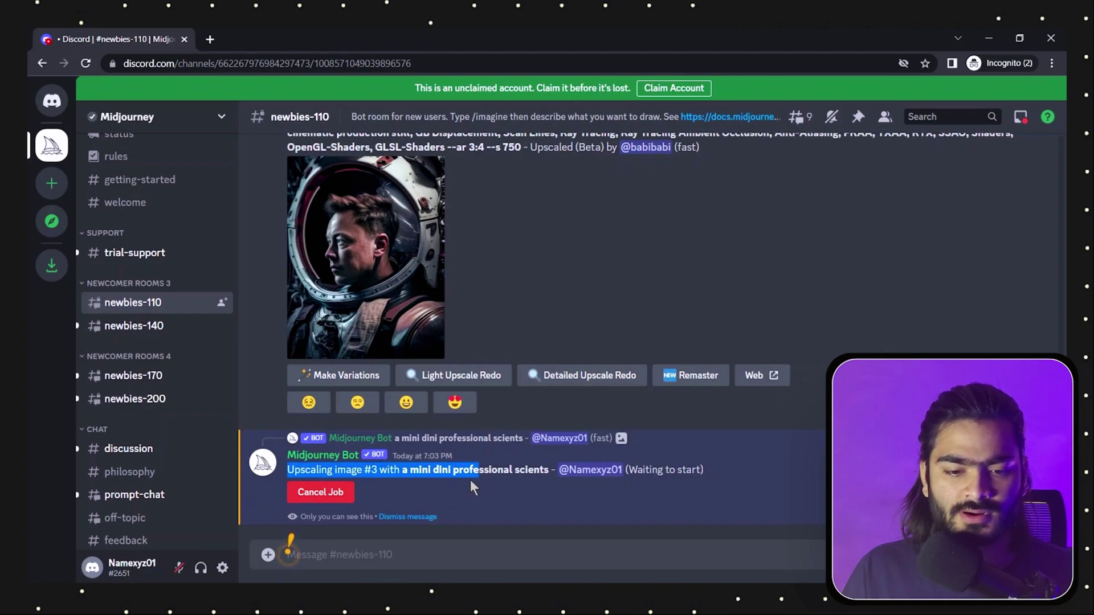
{"action": "left_click", "coordinate": [478, 476]}
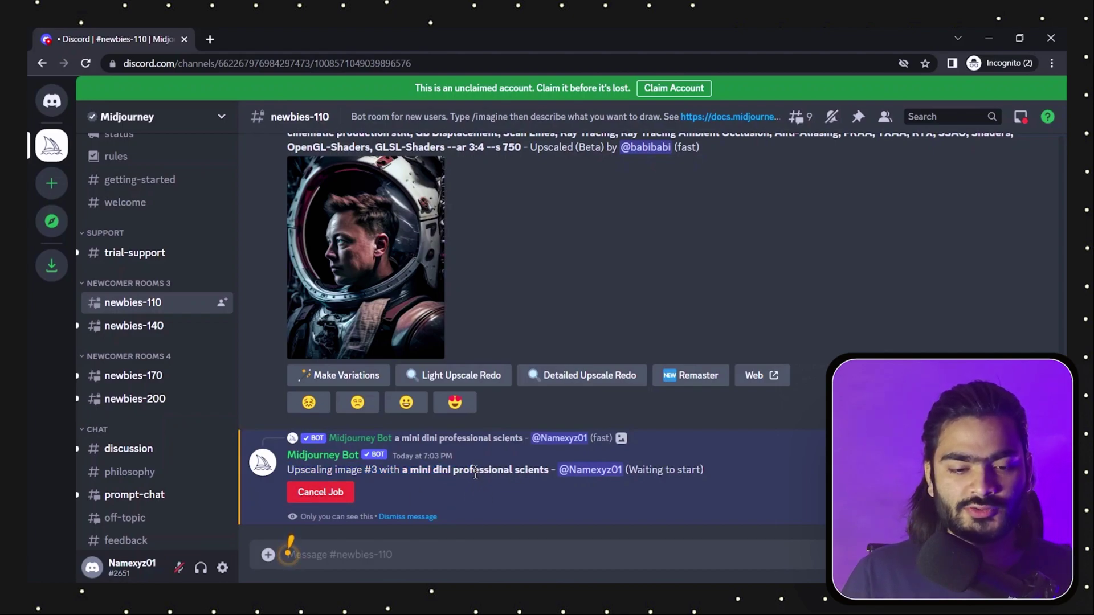
{"action": "left_click_drag", "start_coordinate": [401, 471], "coordinate": [539, 475]}
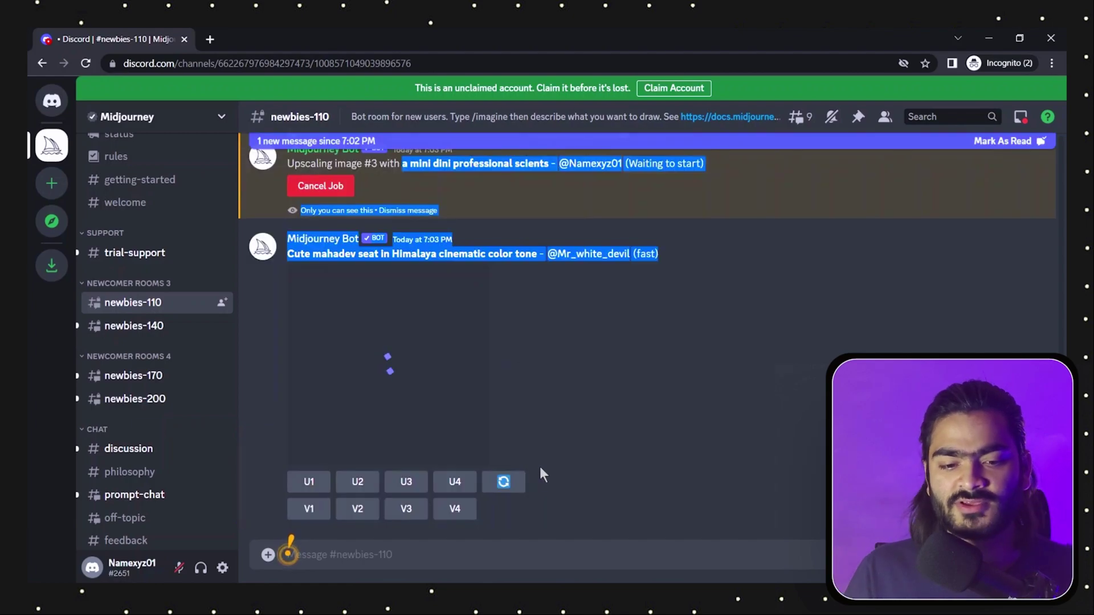
Follow the upscale job and enlarge the boy-in-cap-and-glasses image in the viewer.
{"action": "scroll", "coordinate": [551, 333], "scroll_direction": "down", "scroll_amount": 5}
{"action": "scroll", "coordinate": [610, 332], "scroll_direction": "up", "scroll_amount": 9}
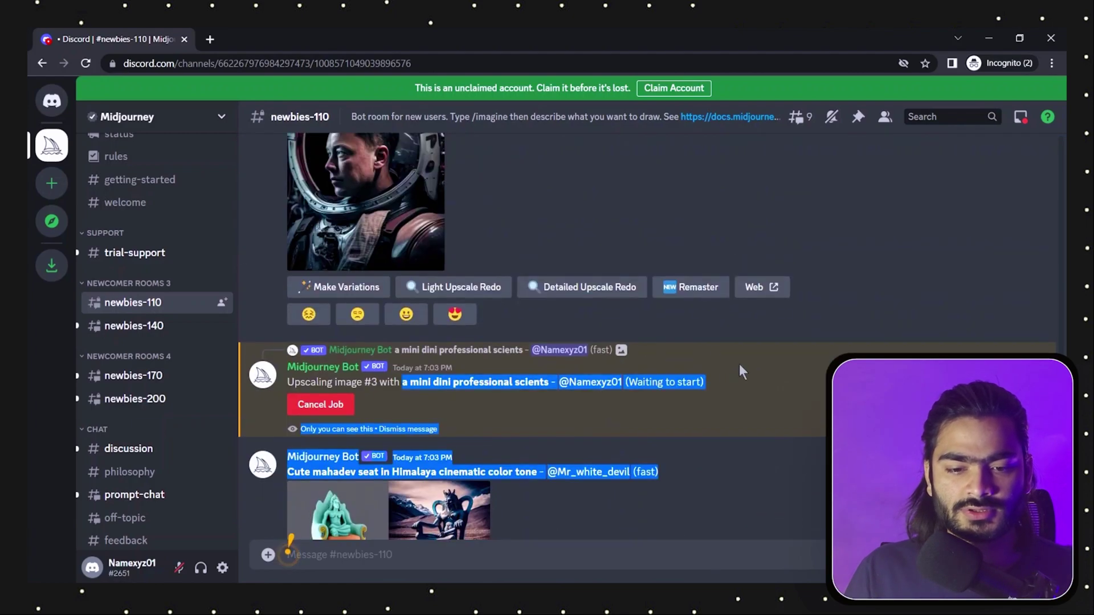
{"action": "left_click", "coordinate": [647, 387]}
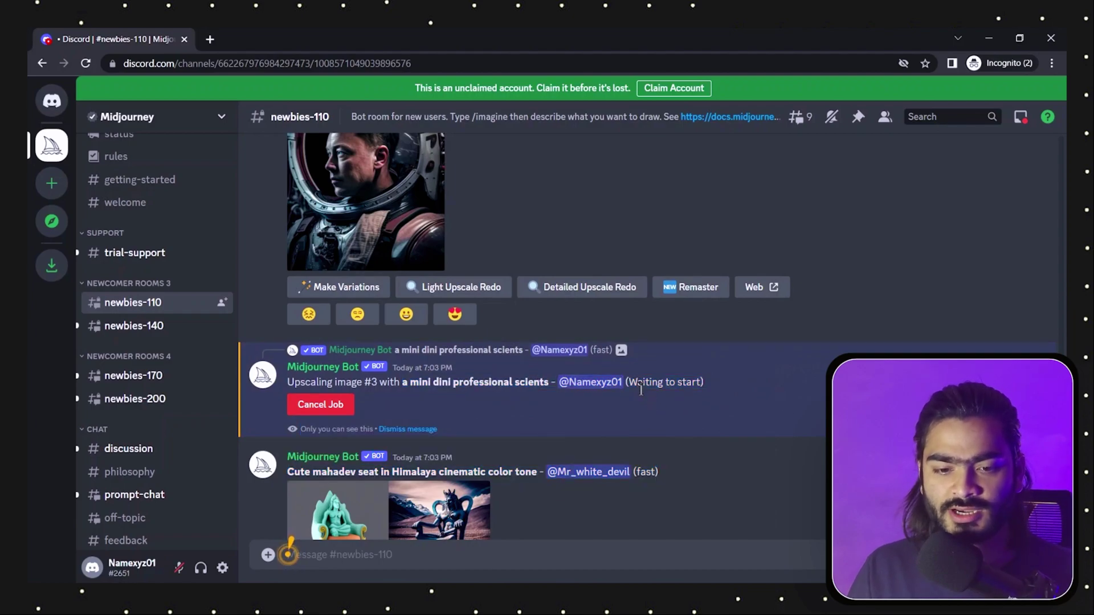
{"action": "left_click_drag", "start_coordinate": [631, 386], "coordinate": [319, 530]}
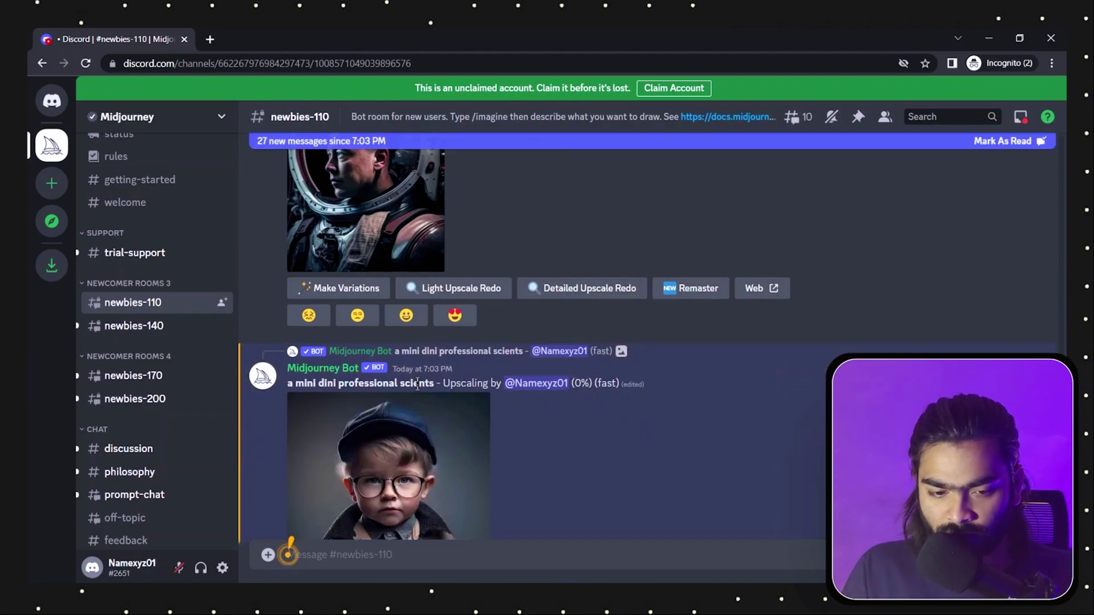
{"action": "left_click", "coordinate": [426, 334]}
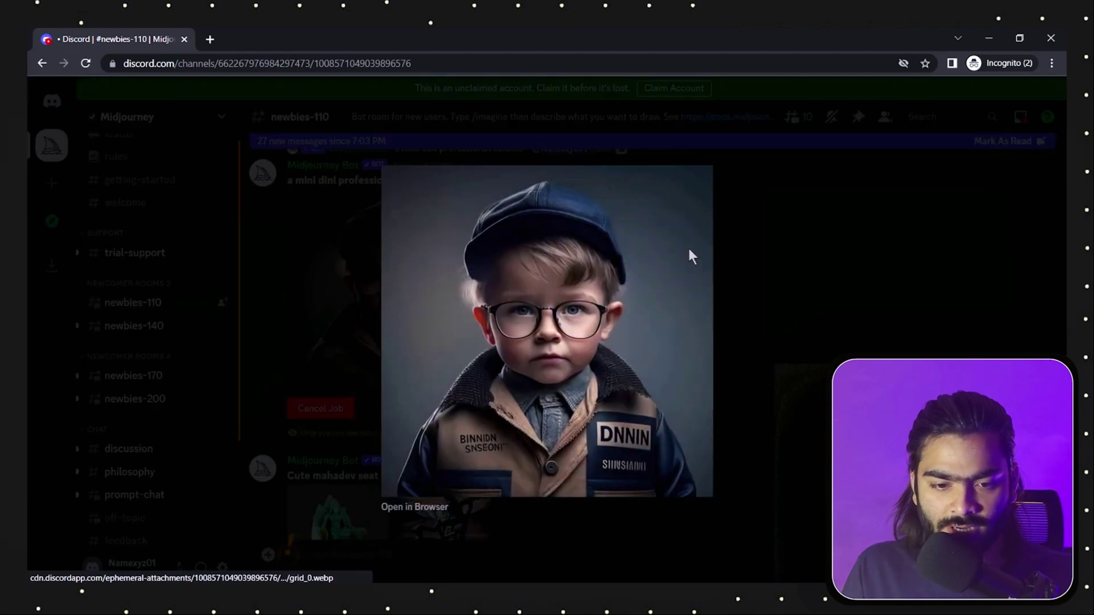
Save the upscaled boy image to Downloads as grid_0 (1).webp and grid_0 (2).webp.
{"action": "right_click", "coordinate": [523, 315]}
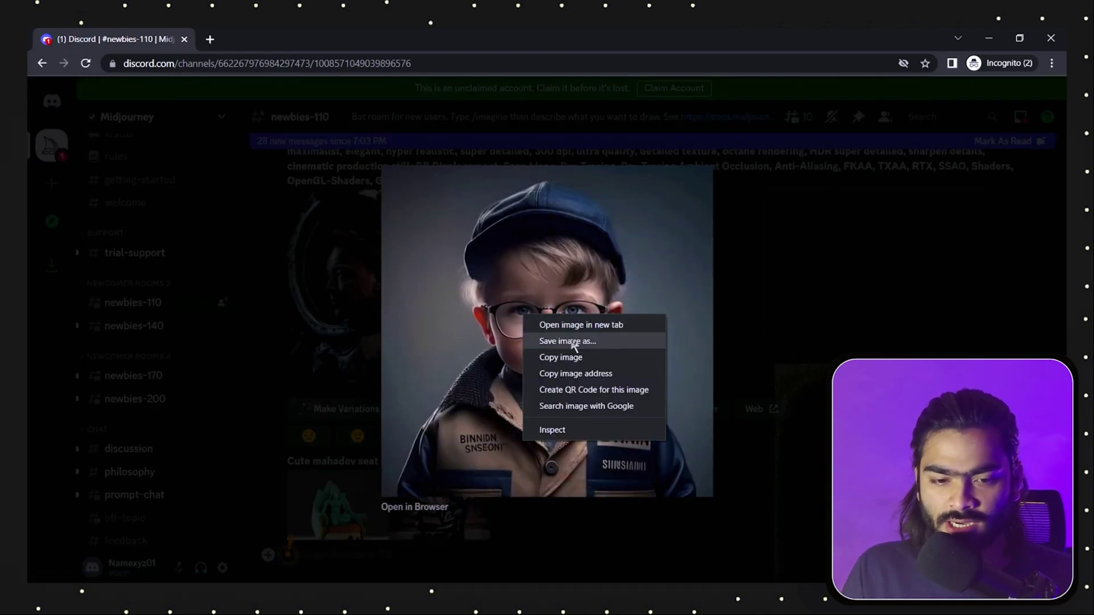
{"action": "left_click", "coordinate": [572, 341]}
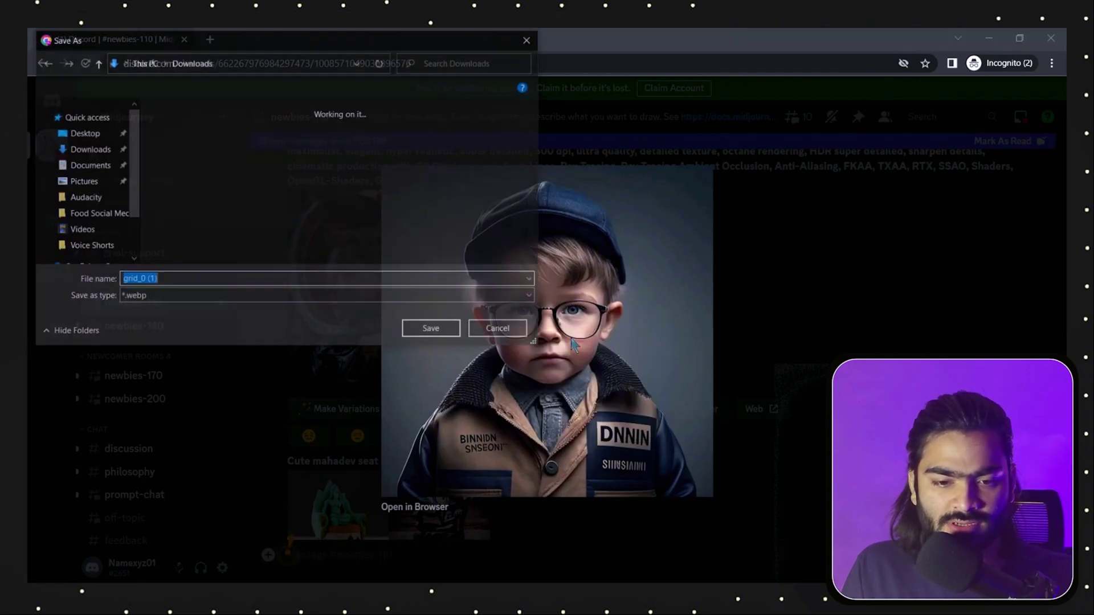
{"action": "left_click", "coordinate": [434, 331]}
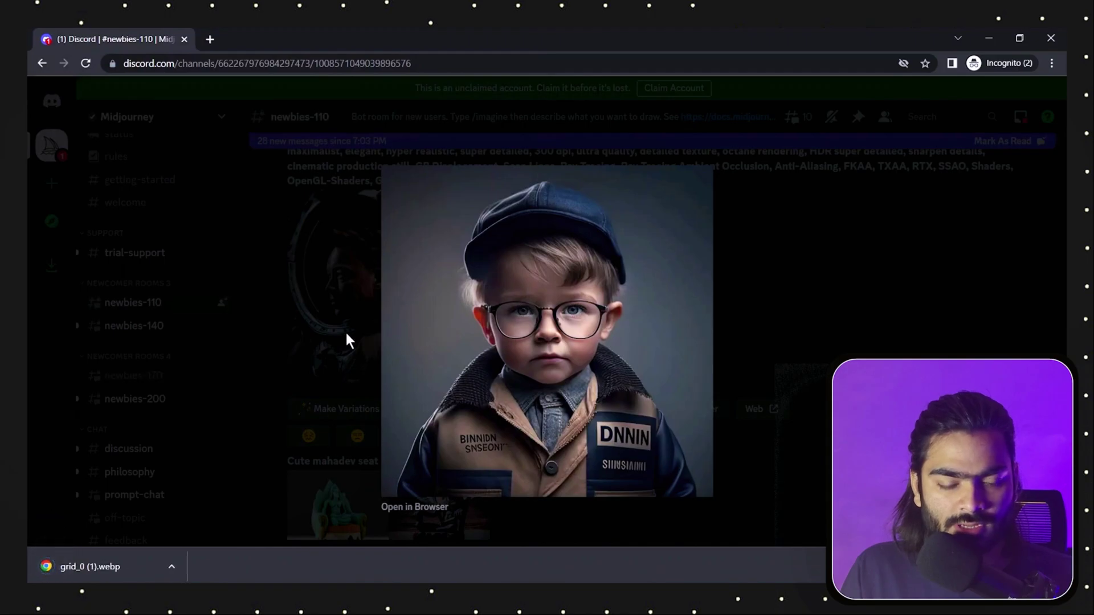
{"action": "right_click", "coordinate": [526, 328]}
{"action": "left_click", "coordinate": [547, 357]}
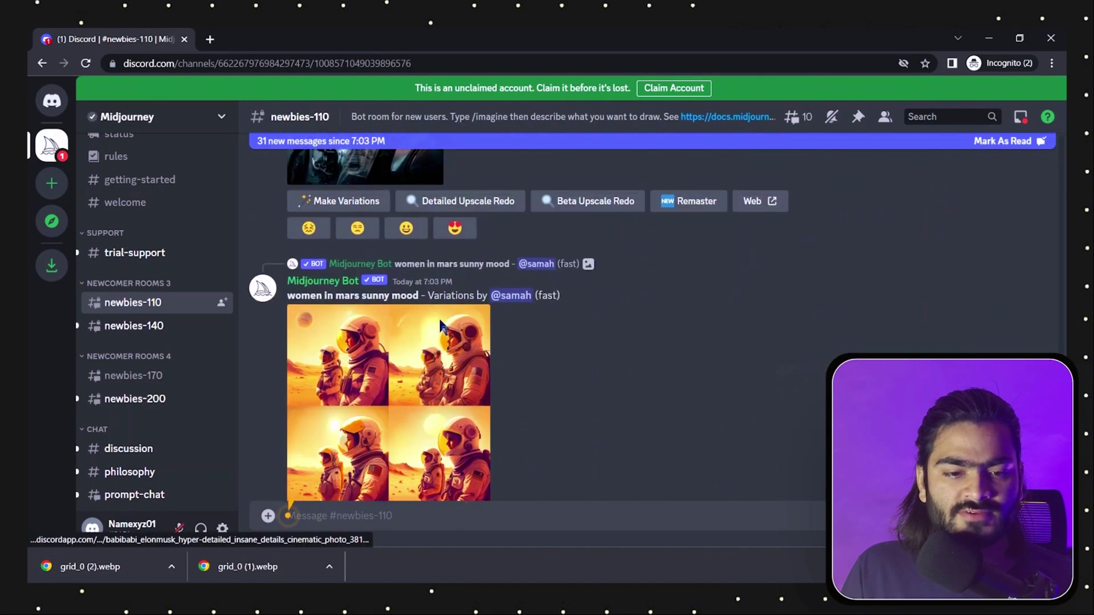
Scroll newbies-110 to the 'Upscaled by' message and enlarge the cap-and-glasses boy portrait.
{"action": "scroll", "coordinate": [441, 326], "scroll_direction": "up", "scroll_amount": 15}
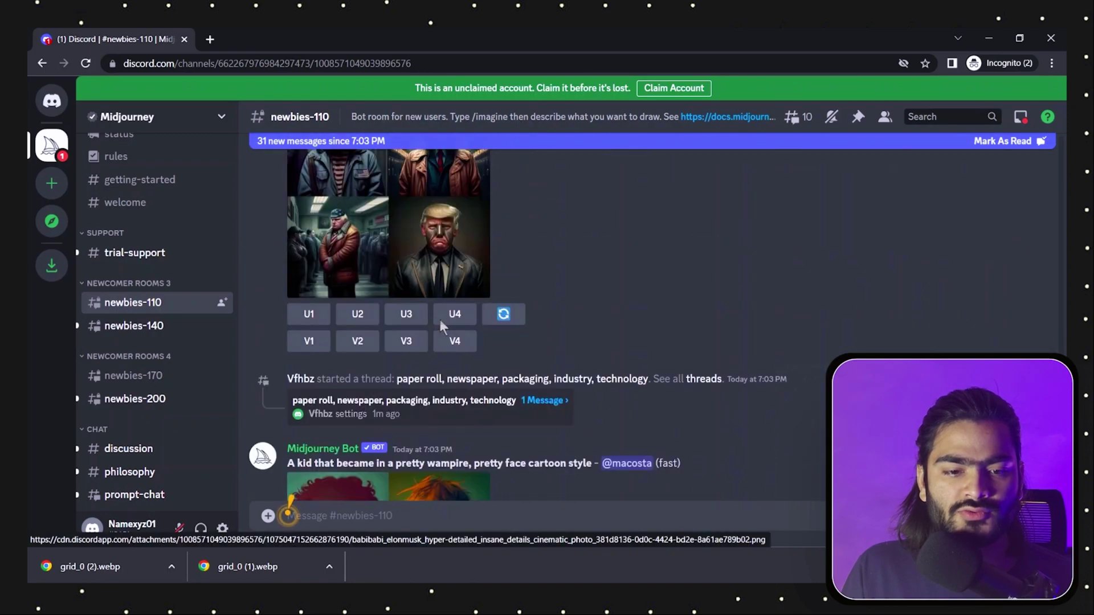
{"action": "scroll", "coordinate": [440, 326], "scroll_direction": "up", "scroll_amount": 15}
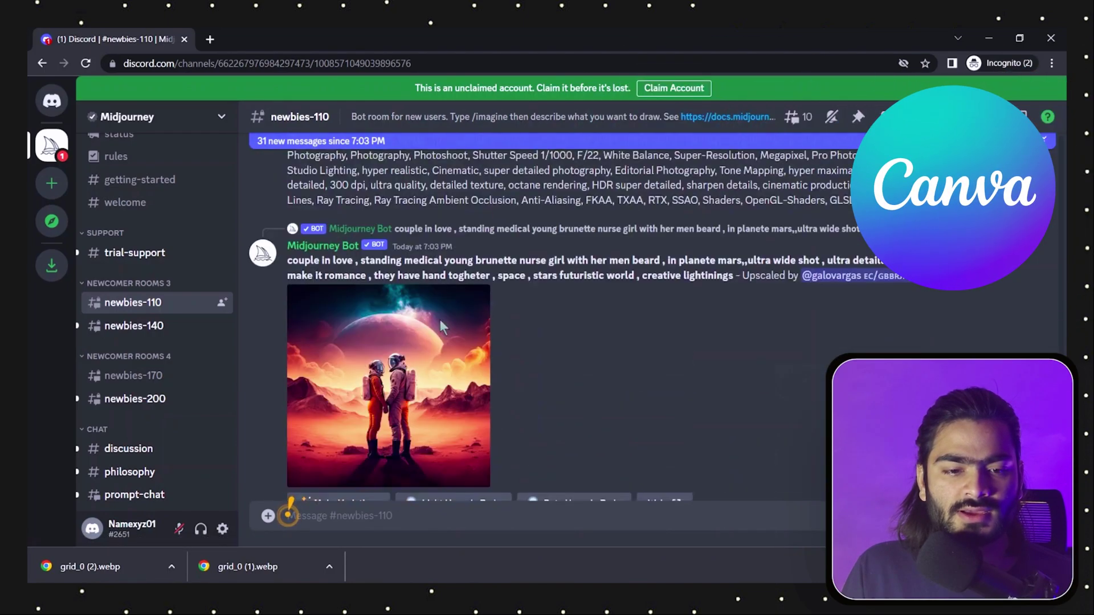
{"action": "scroll", "coordinate": [440, 326], "scroll_direction": "down", "scroll_amount": 10}
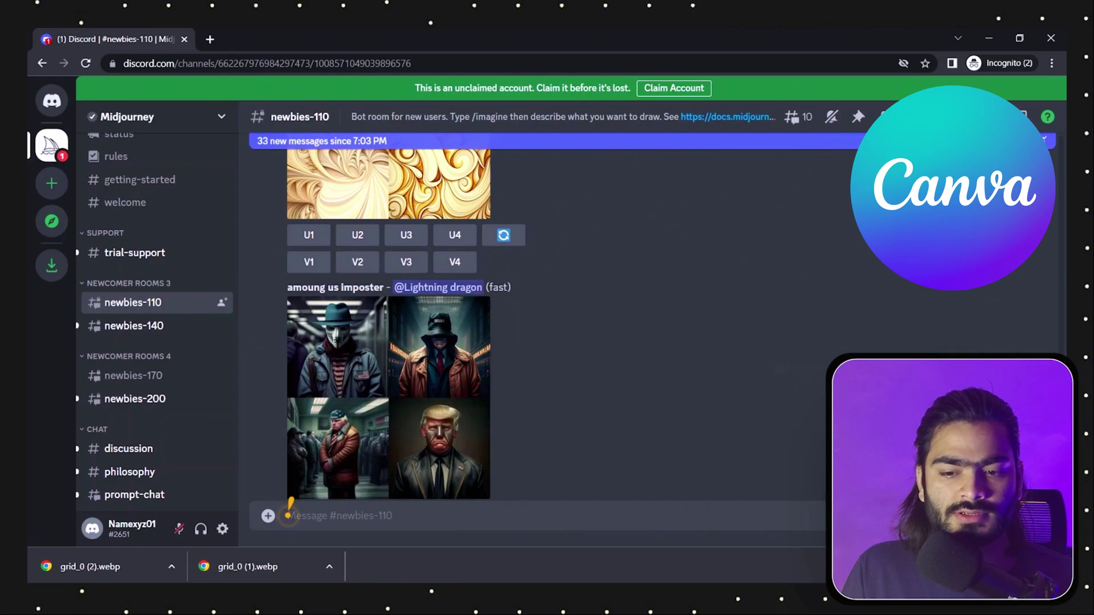
{"action": "scroll", "coordinate": [677, 394], "scroll_direction": "down", "scroll_amount": 15}
{"action": "scroll", "coordinate": [677, 393], "scroll_direction": "down", "scroll_amount": 15}
{"action": "scroll", "coordinate": [677, 393], "scroll_direction": "down", "scroll_amount": 15}
{"action": "scroll", "coordinate": [677, 394], "scroll_direction": "down", "scroll_amount": 12}
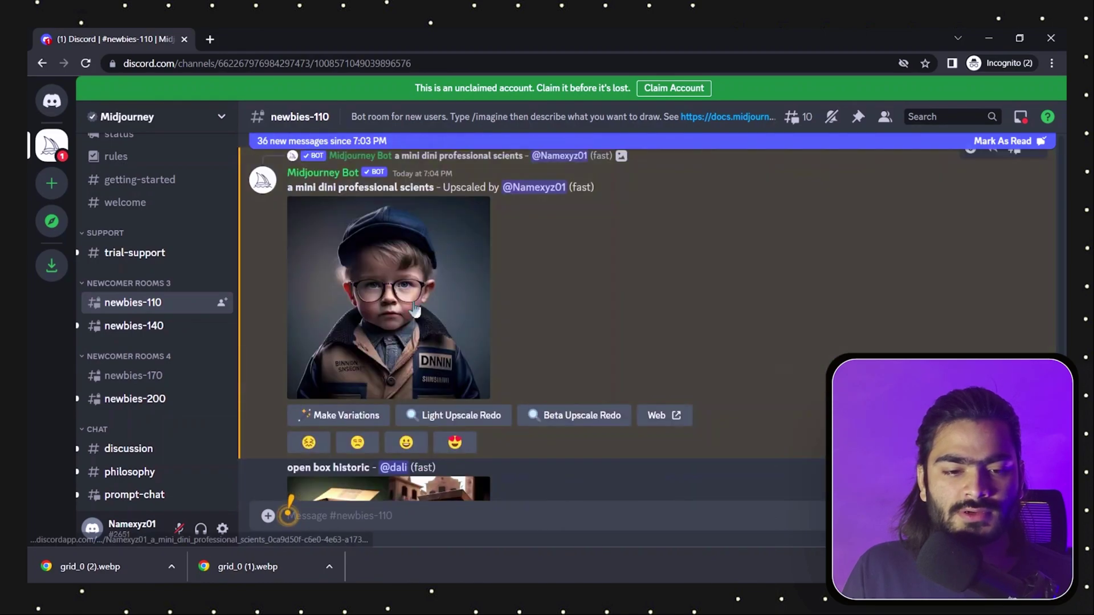
{"action": "left_click", "coordinate": [414, 310]}
Copy the boy portrait into a new second Canva page, sized to fill the page.
{"action": "right_click", "coordinate": [538, 305]}
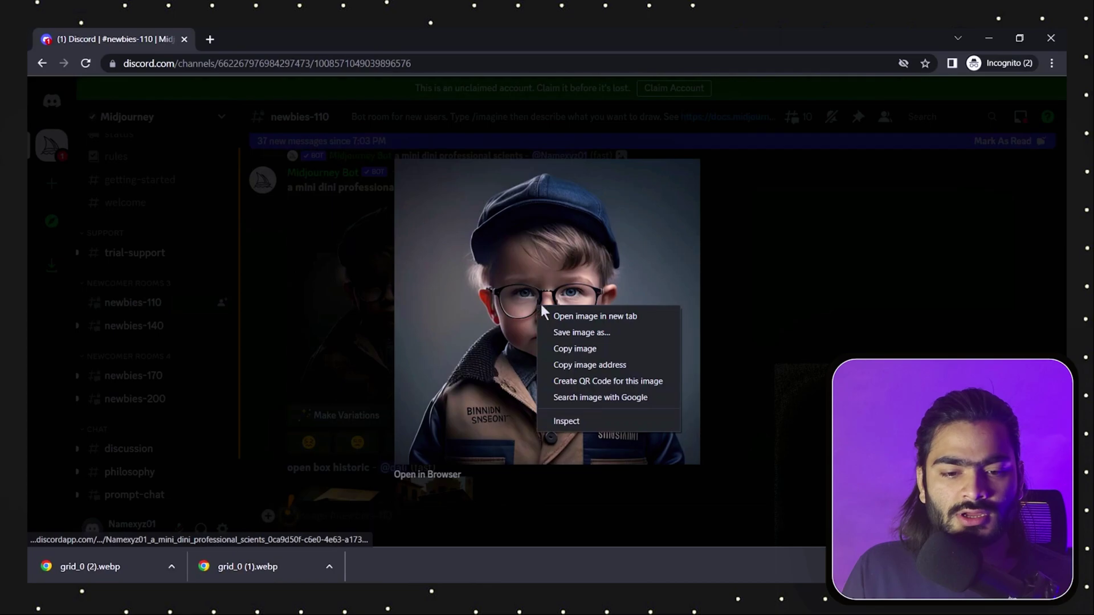
{"action": "left_click", "coordinate": [576, 348]}
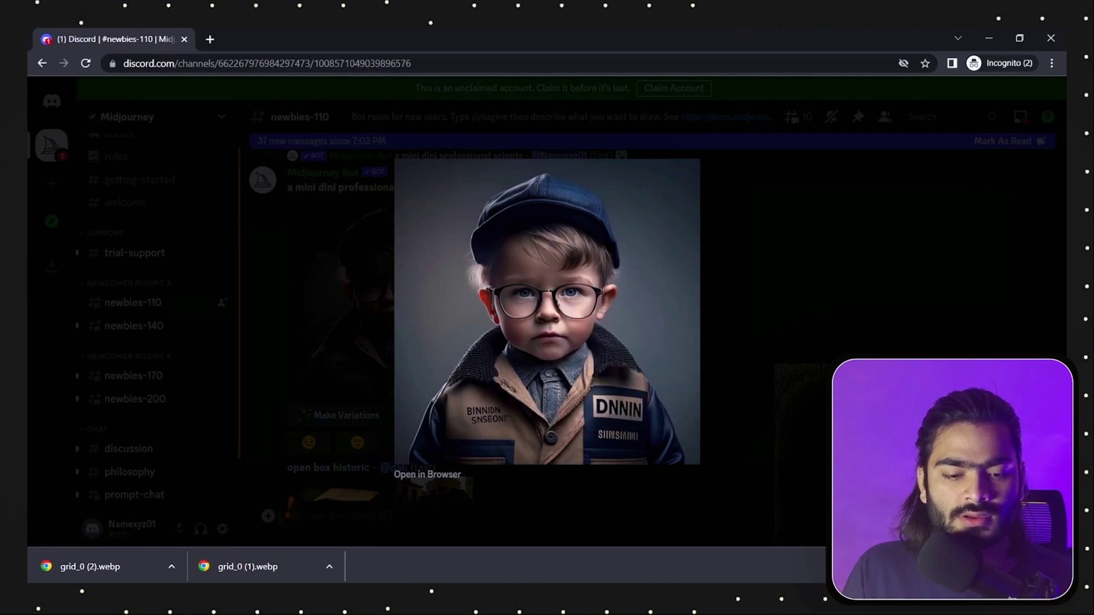
{"action": "key", "text": "alt+Tab"}
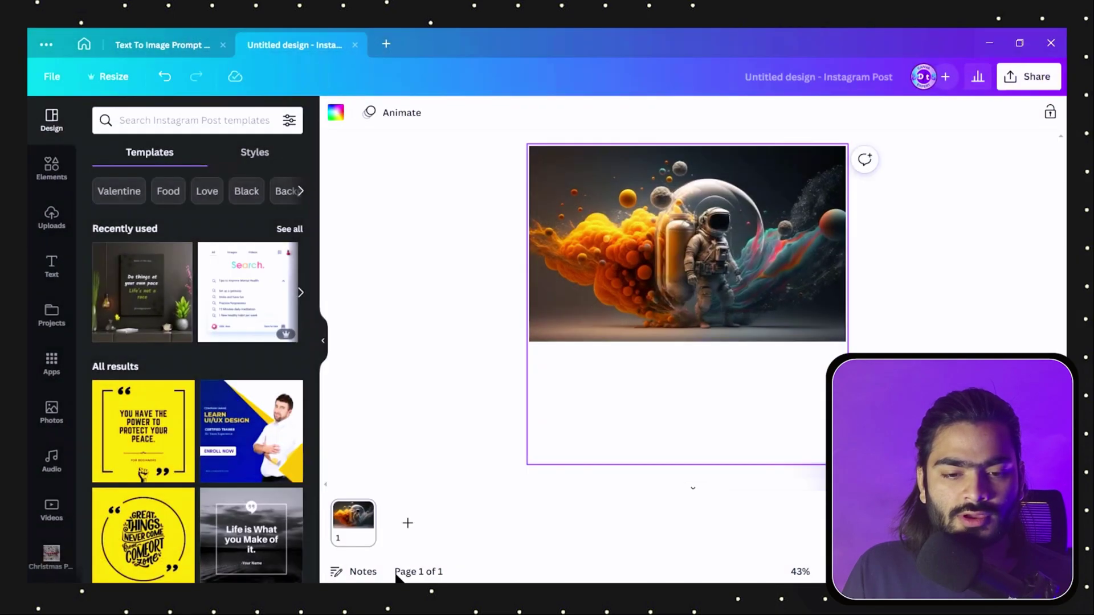
{"action": "left_click", "coordinate": [405, 527]}
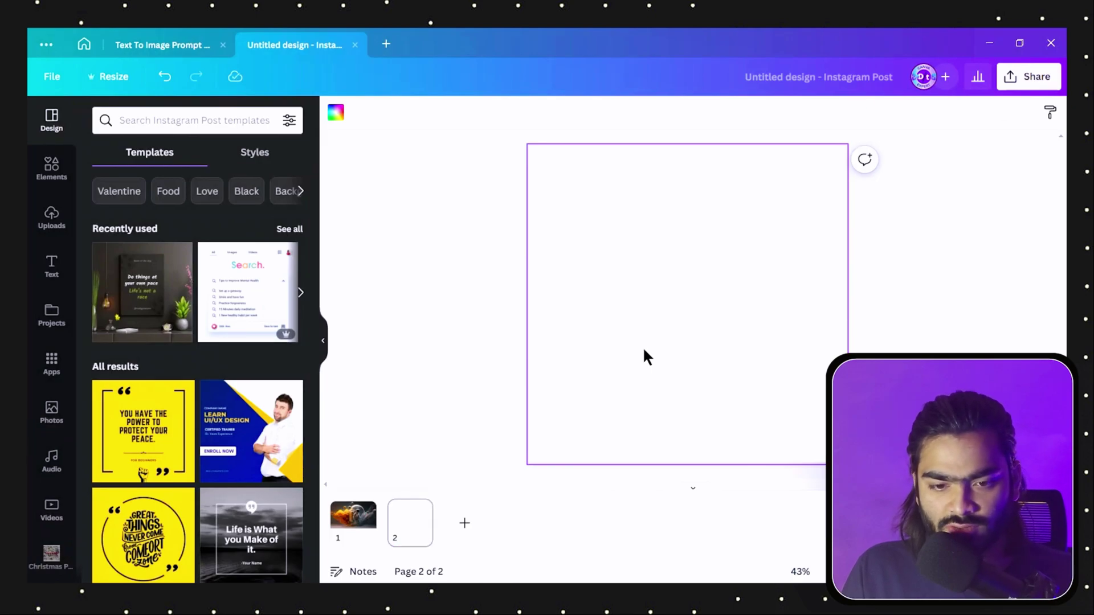
{"action": "key", "text": "ctrl+v"}
{"action": "left_click", "coordinate": [797, 381]}
{"action": "left_click_drag", "start_coordinate": [678, 305], "coordinate": [610, 226]}
{"action": "left_click_drag", "start_coordinate": [711, 317], "coordinate": [847, 452]}
{"action": "key", "text": "Escape"}
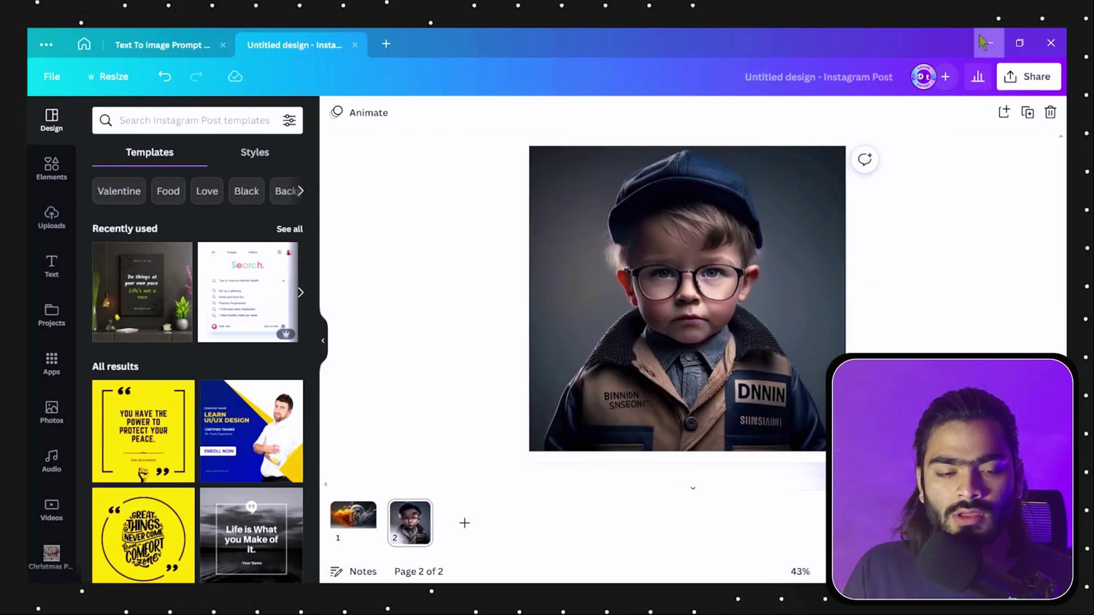
Close Discord's image viewer and select the colour-splash prompt in the Text To Image Prompt doc.
{"action": "left_click", "coordinate": [983, 42]}
{"action": "left_click", "coordinate": [880, 304]}
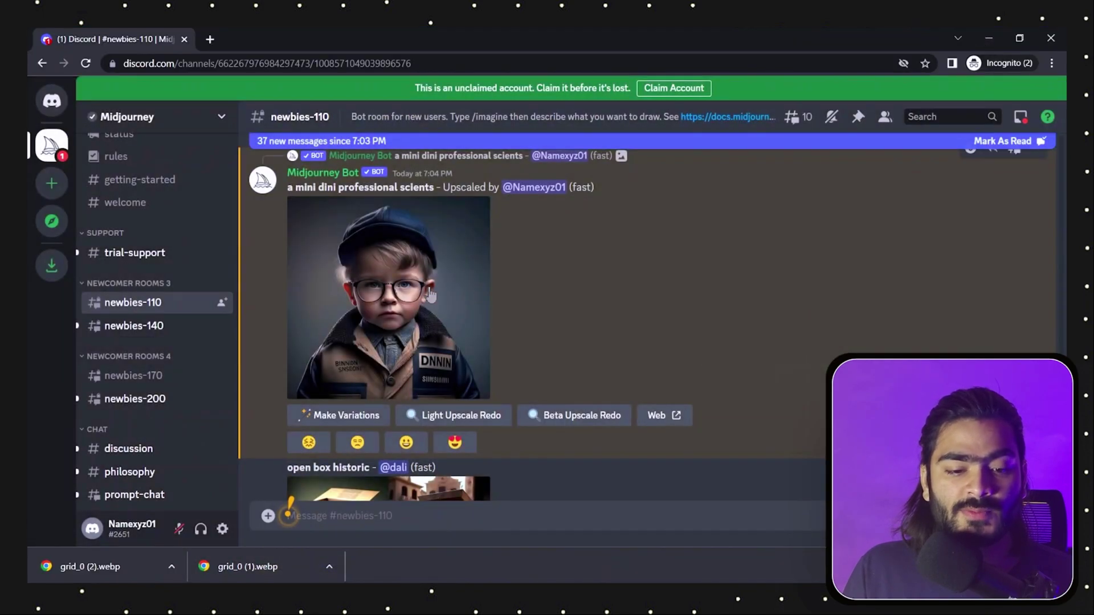
{"action": "key", "text": "alt+Tab"}
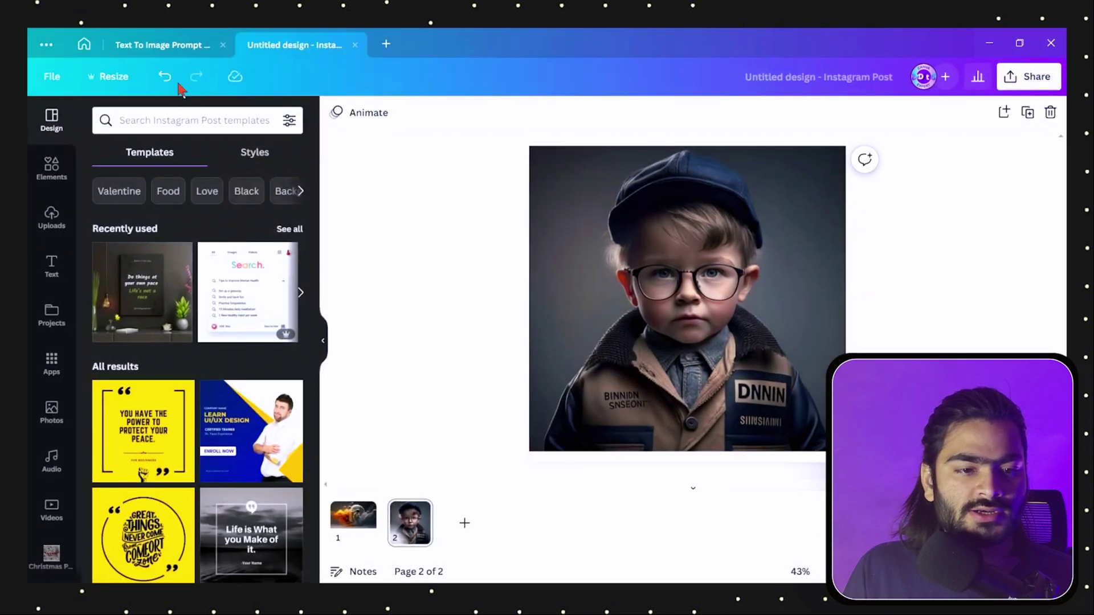
{"action": "left_click", "coordinate": [176, 46]}
{"action": "left_click_drag", "start_coordinate": [319, 257], "coordinate": [439, 276]}
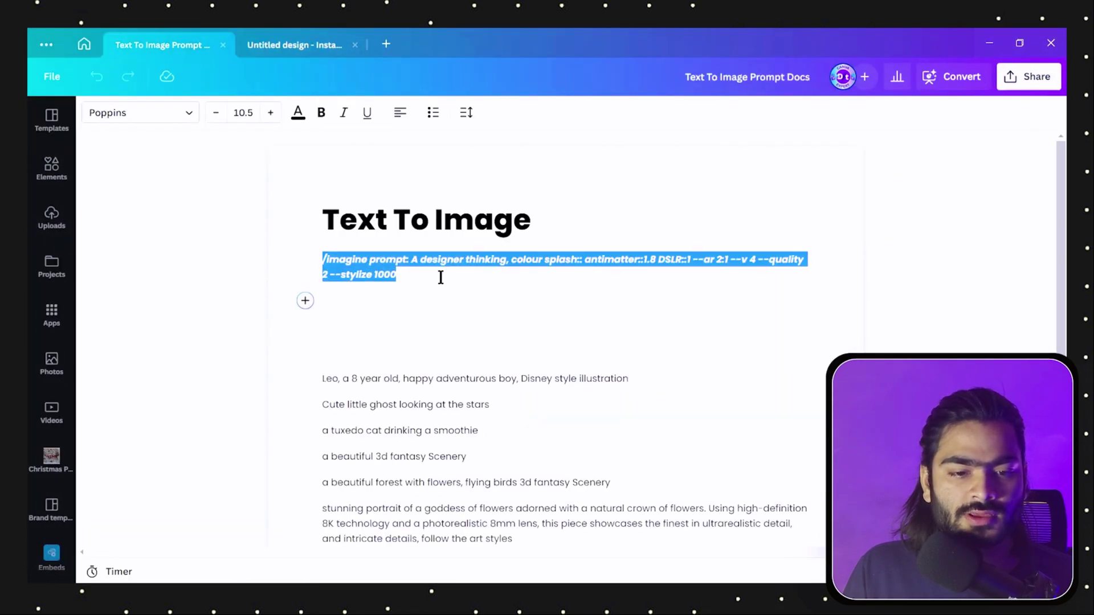
{"action": "left_click", "coordinate": [465, 286]}
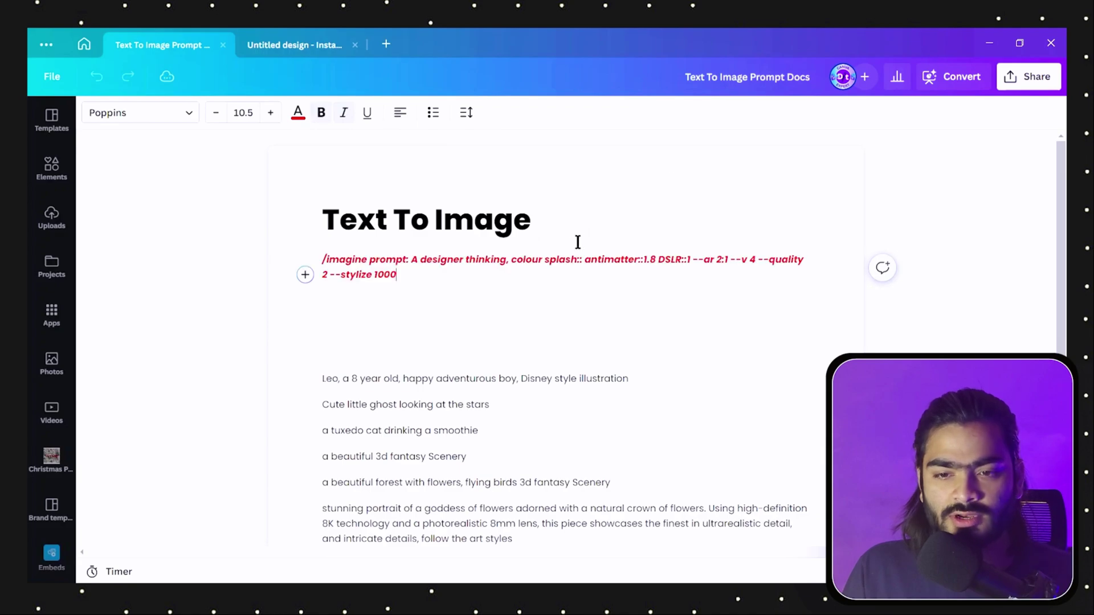
{"action": "left_click", "coordinate": [988, 43]}
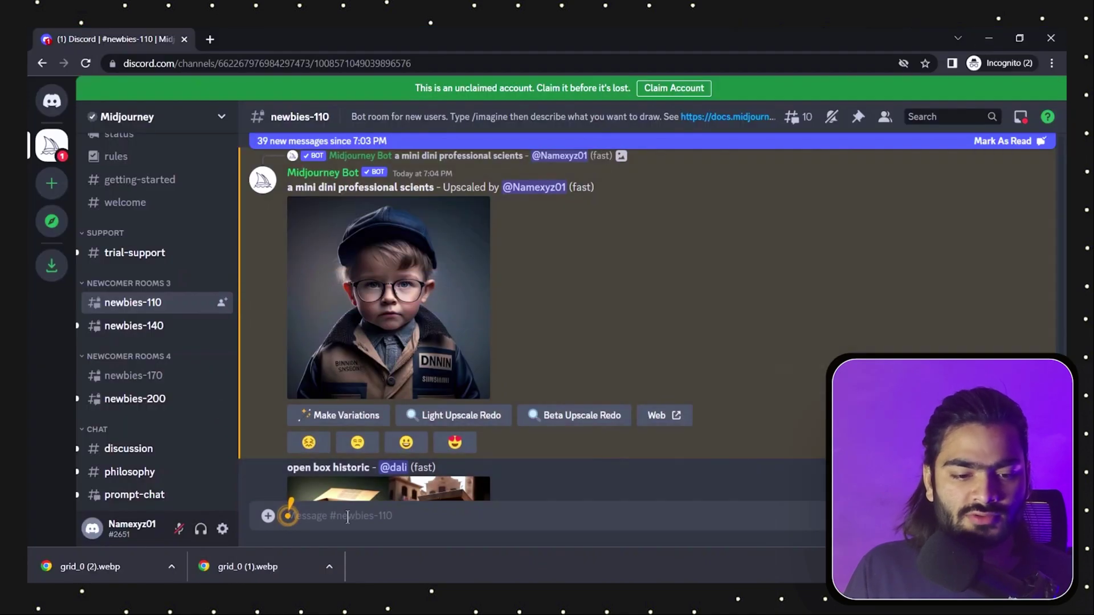
Send /imagine with the prompt 'A designer thinking, colour splash:: antimatter::1.8 DSLR::1 --ar 2:1 --v 4 --quality 2 --stylize 1000'.
{"action": "type", "text": "/"}
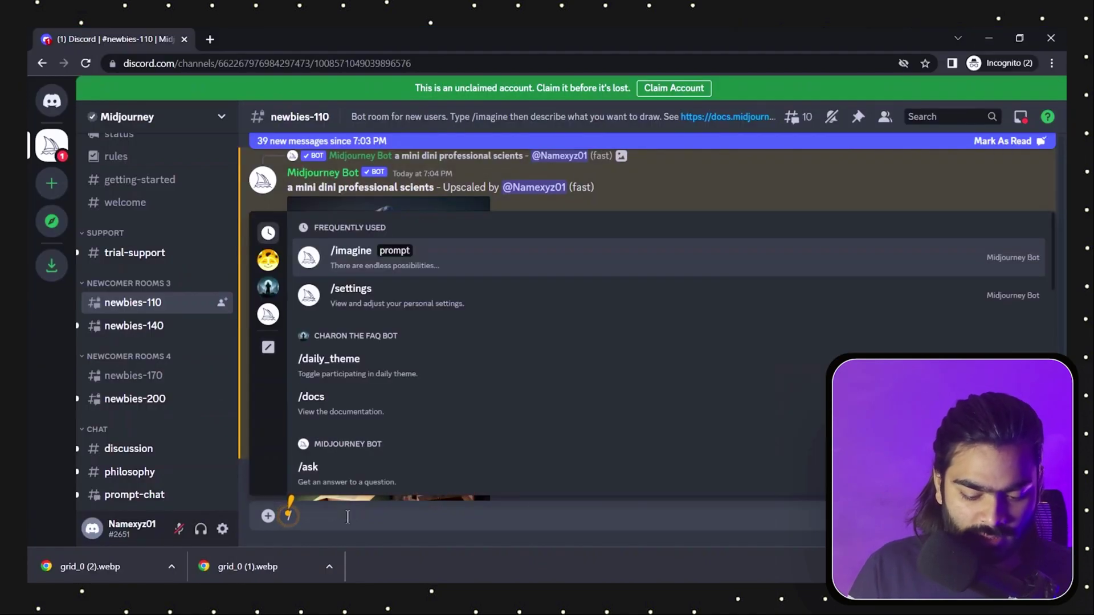
{"action": "type", "text": "ima"}
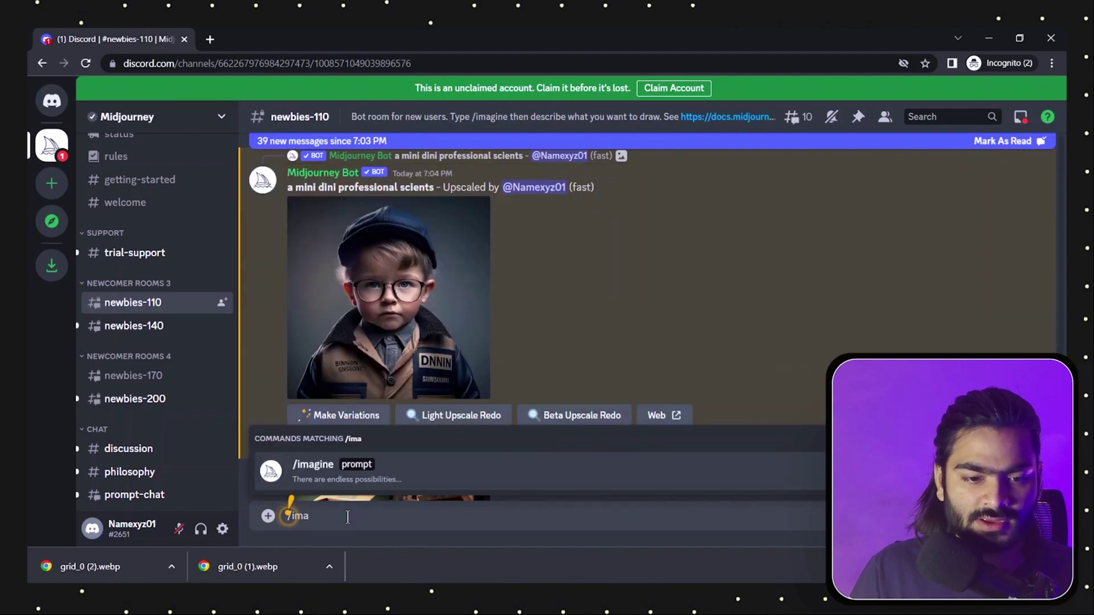
{"action": "key", "text": "Tab"}
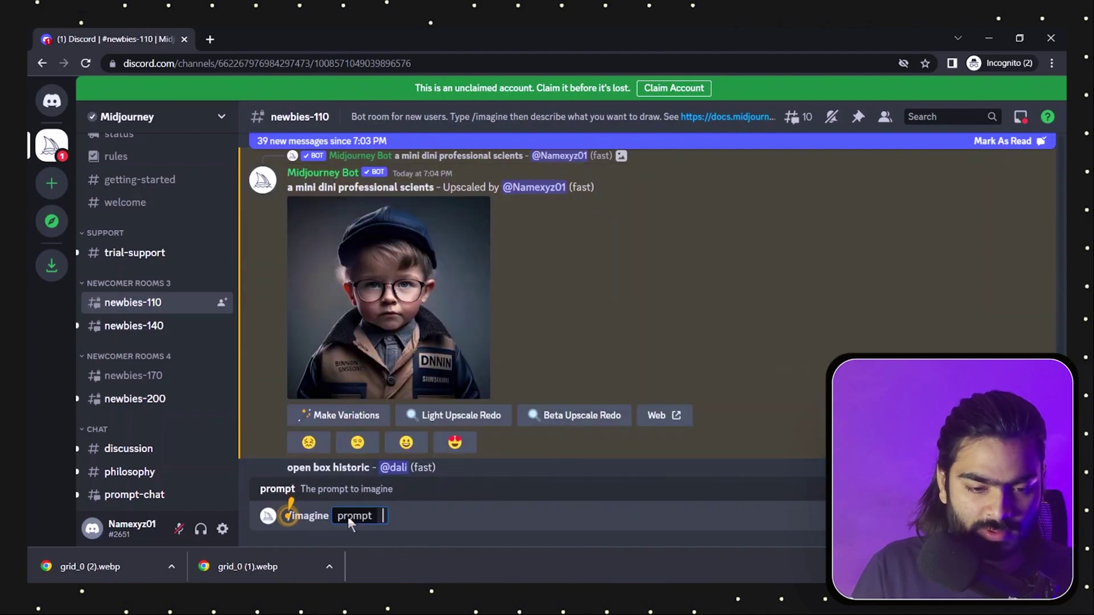
{"action": "key", "text": "BackSpace"}
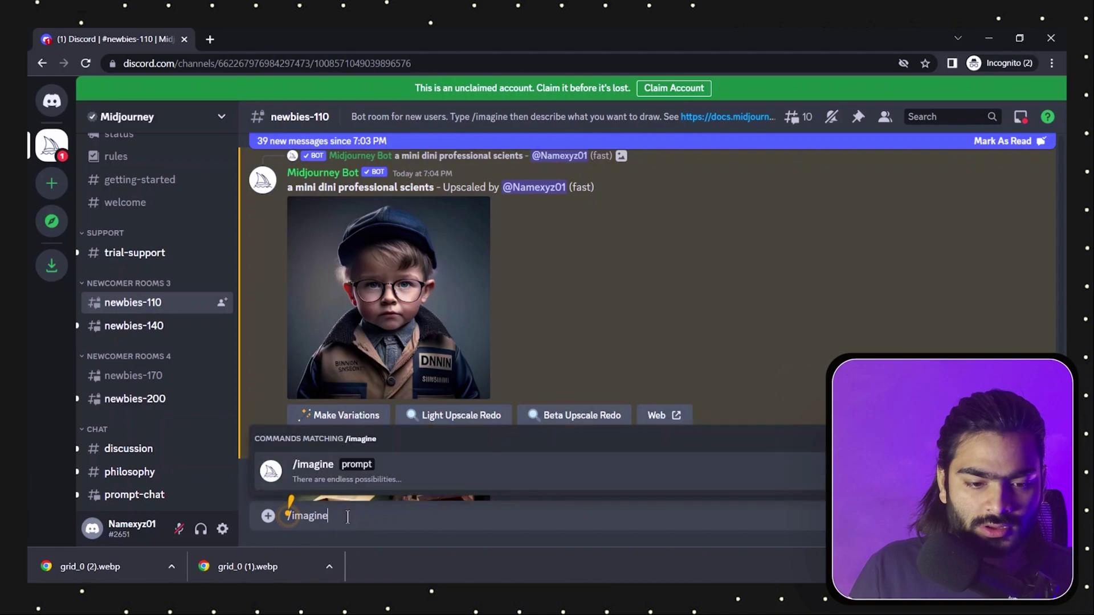
{"action": "key", "text": "Tab"}
{"action": "key", "text": "ctrl+v"}
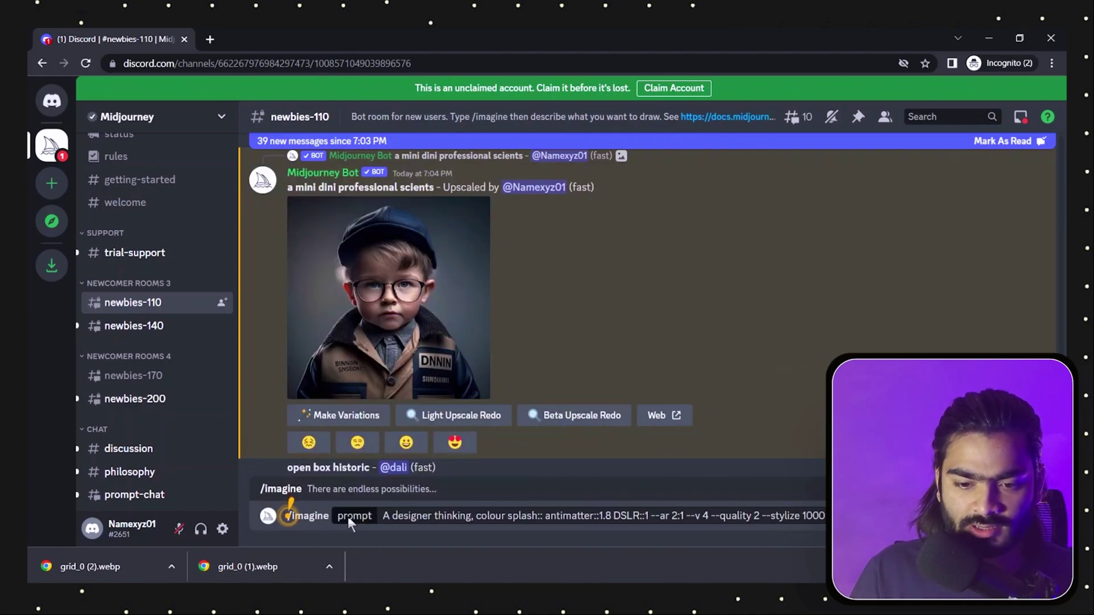
{"action": "key", "text": "Return"}
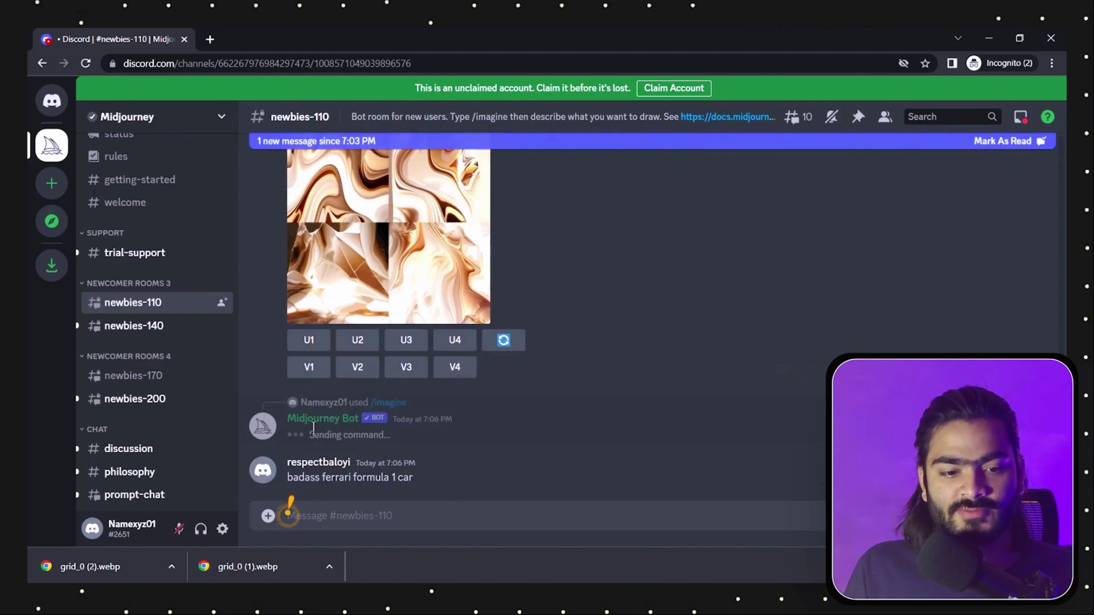
Wait for the designer-thinking colour-splash grid to finish, then open it enlarged.
{"action": "left_click_drag", "start_coordinate": [508, 310], "coordinate": [655, 312]}
{"action": "left_click", "coordinate": [717, 307]}
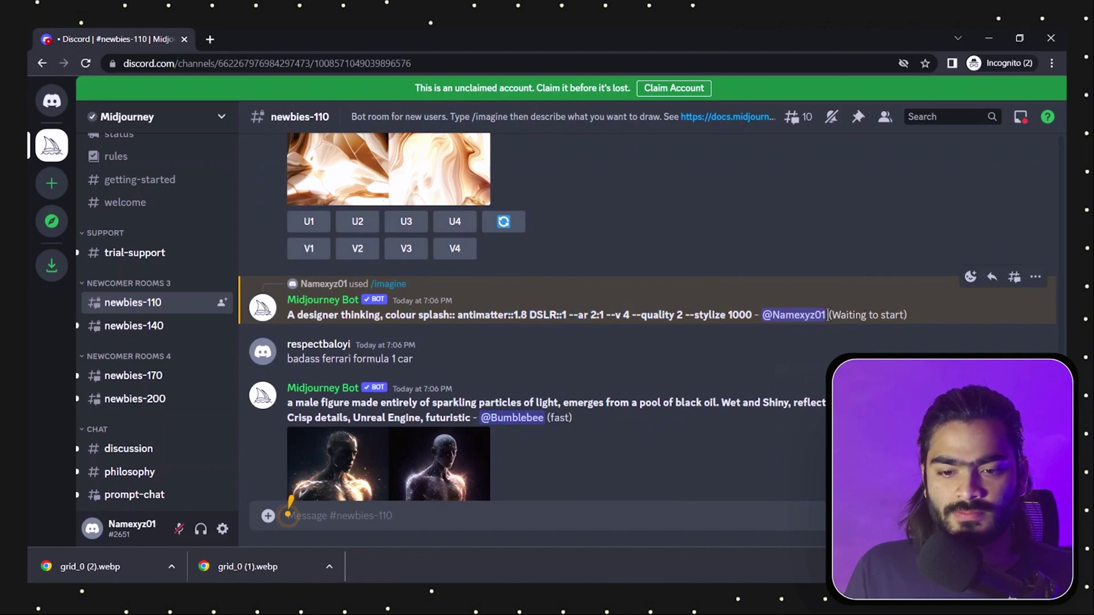
{"action": "left_click_drag", "start_coordinate": [828, 315], "coordinate": [873, 314]}
{"action": "left_click", "coordinate": [871, 315]}
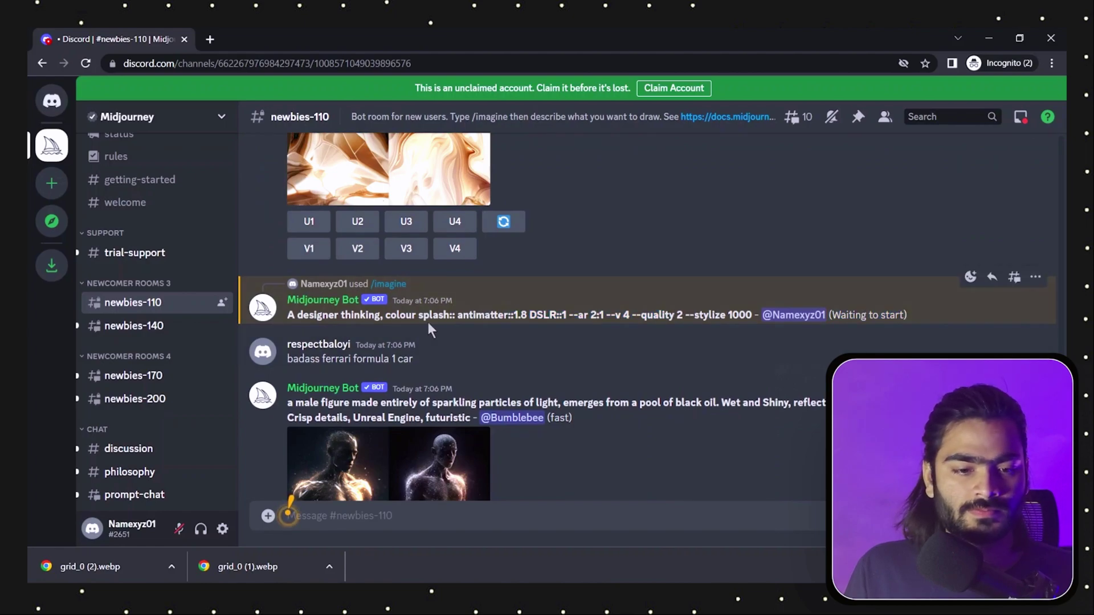
{"action": "left_click_drag", "start_coordinate": [288, 315], "coordinate": [578, 315]}
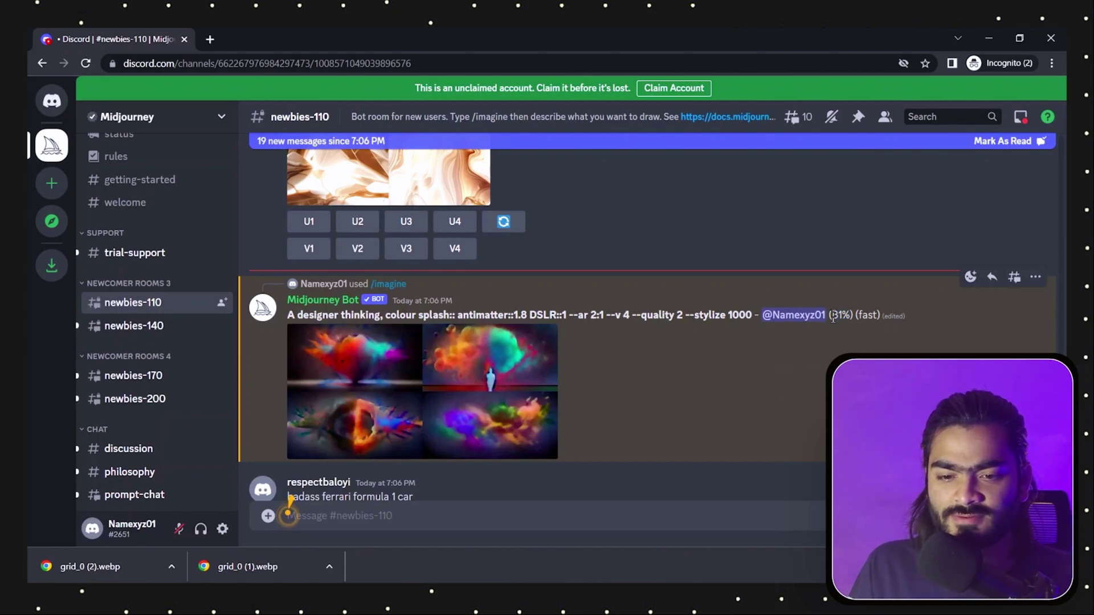
{"action": "left_click", "coordinate": [385, 350]}
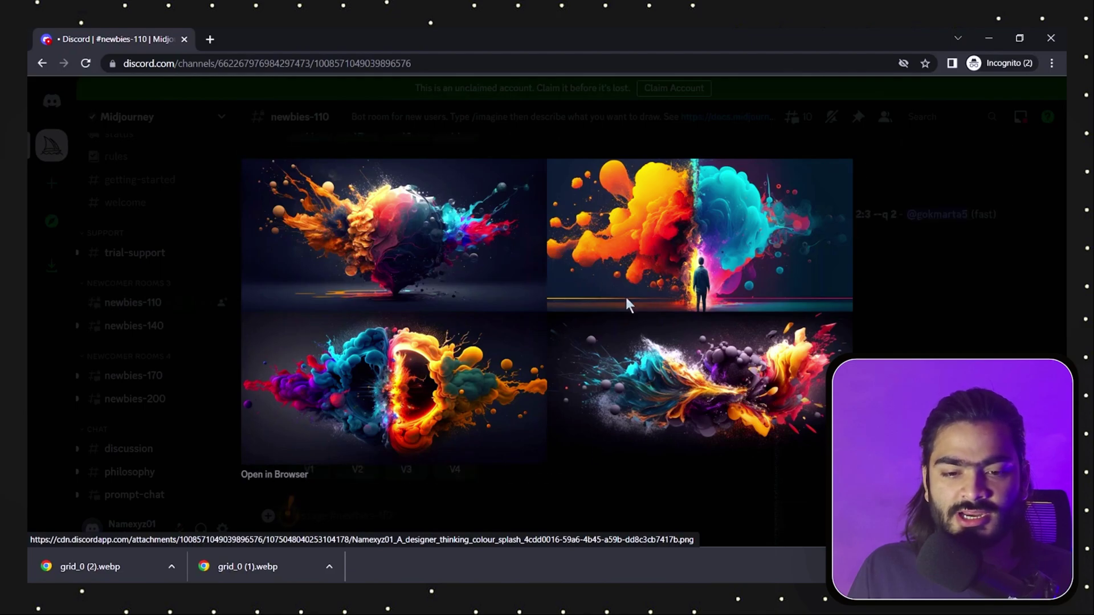
Close the viewer and upscale the second colour-splash image with U2.
{"action": "left_click", "coordinate": [1004, 285]}
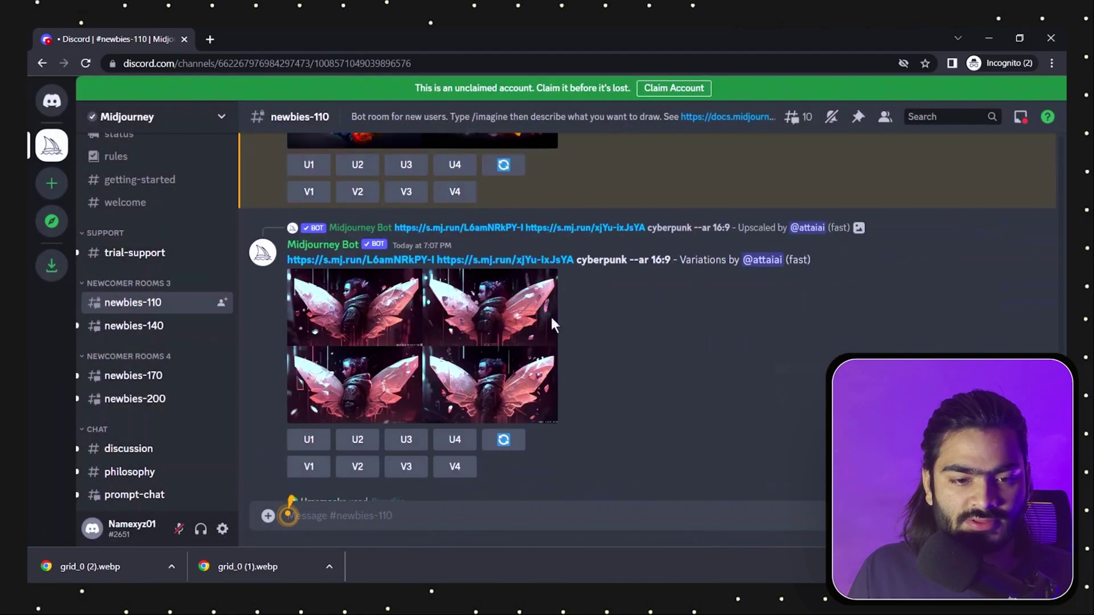
{"action": "scroll", "coordinate": [551, 317], "scroll_direction": "up", "scroll_amount": 5}
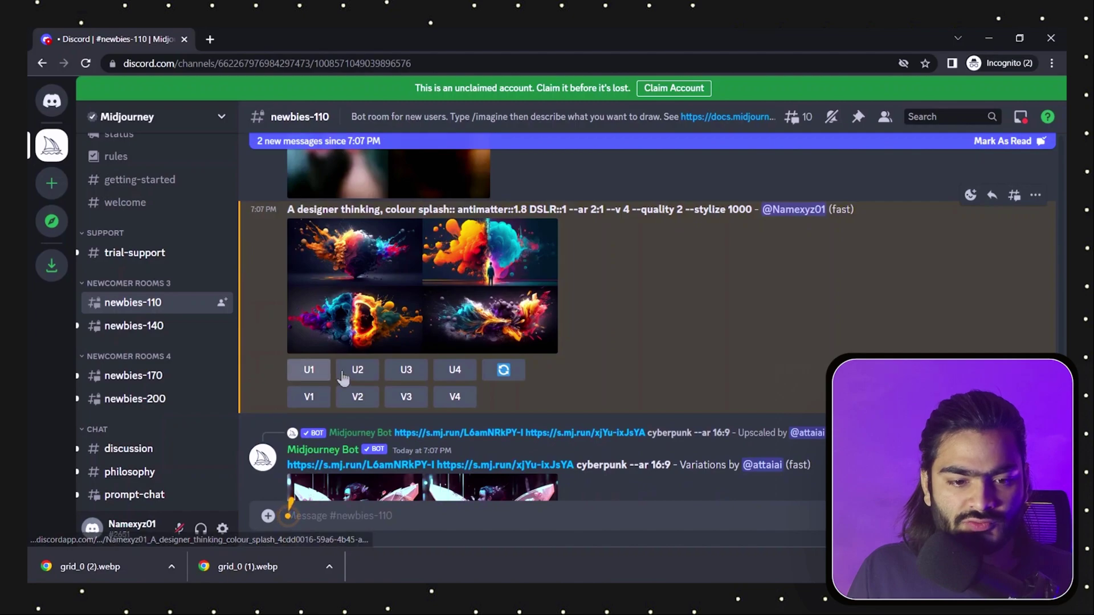
{"action": "left_click", "coordinate": [357, 372]}
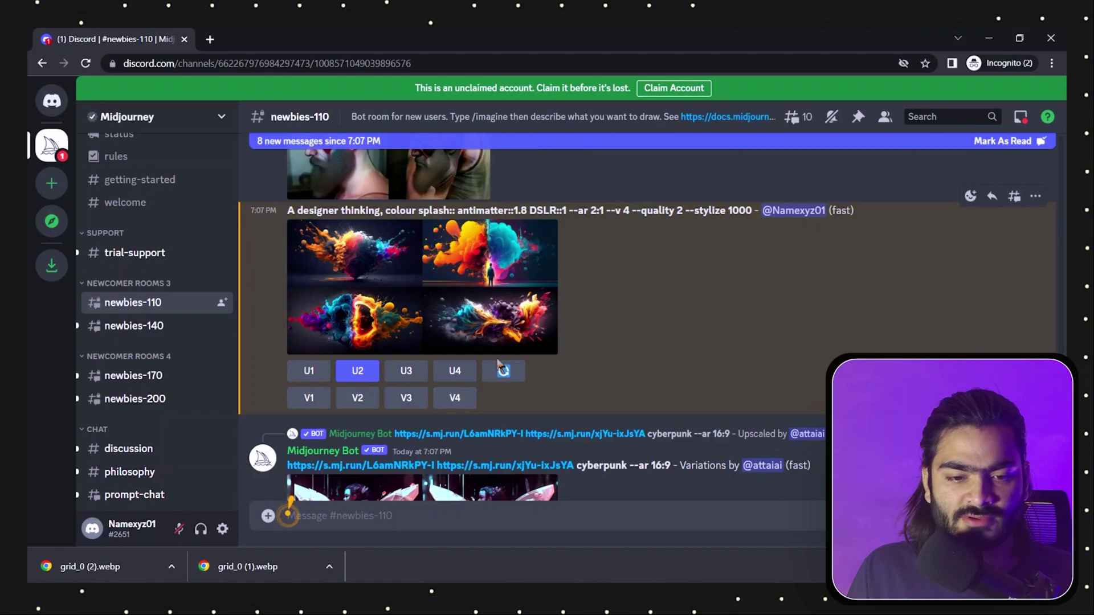
Request V4 variations of the fourth colour-splash image and check the upscaling and variations status.
{"action": "left_click", "coordinate": [456, 402]}
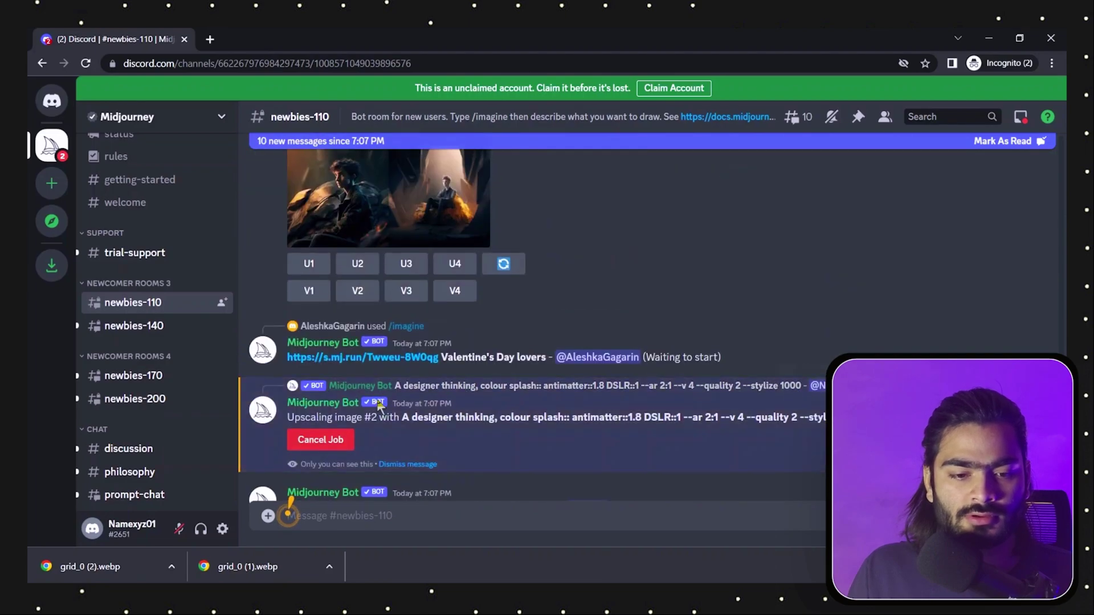
{"action": "left_click_drag", "start_coordinate": [287, 279], "coordinate": [761, 277]}
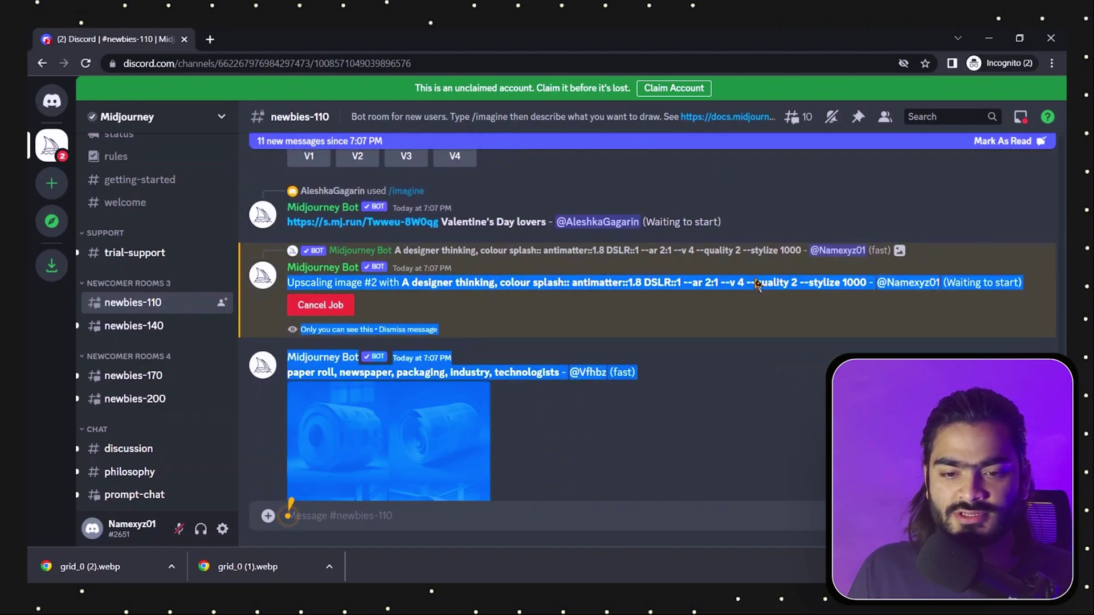
{"action": "left_click_drag", "start_coordinate": [677, 219], "coordinate": [790, 222]}
{"action": "left_click_drag", "start_coordinate": [287, 219], "coordinate": [410, 218]}
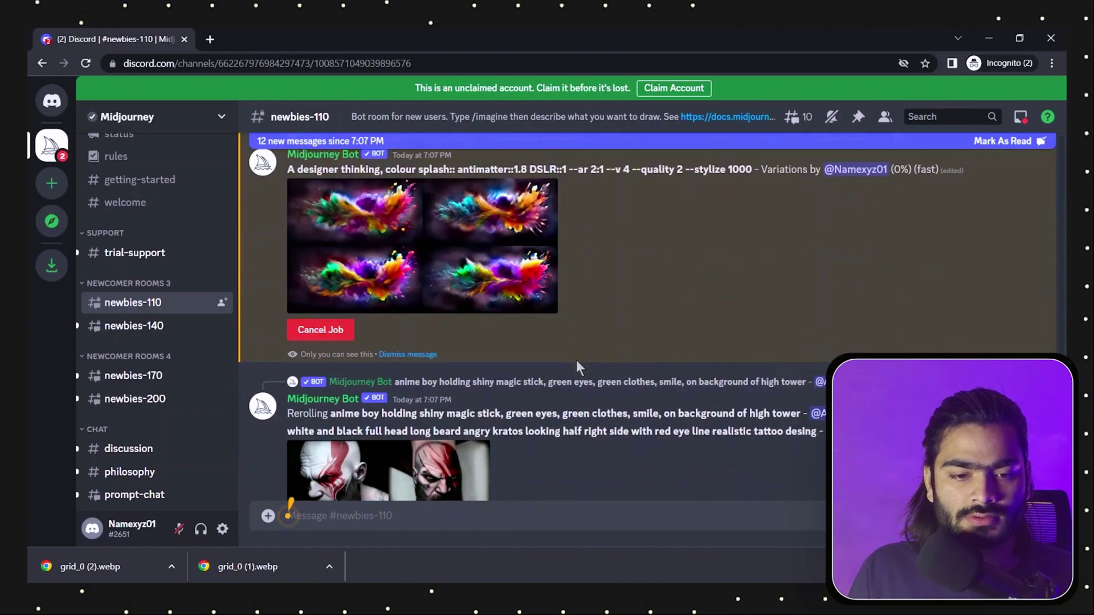
{"action": "left_click_drag", "start_coordinate": [288, 243], "coordinate": [554, 241]}
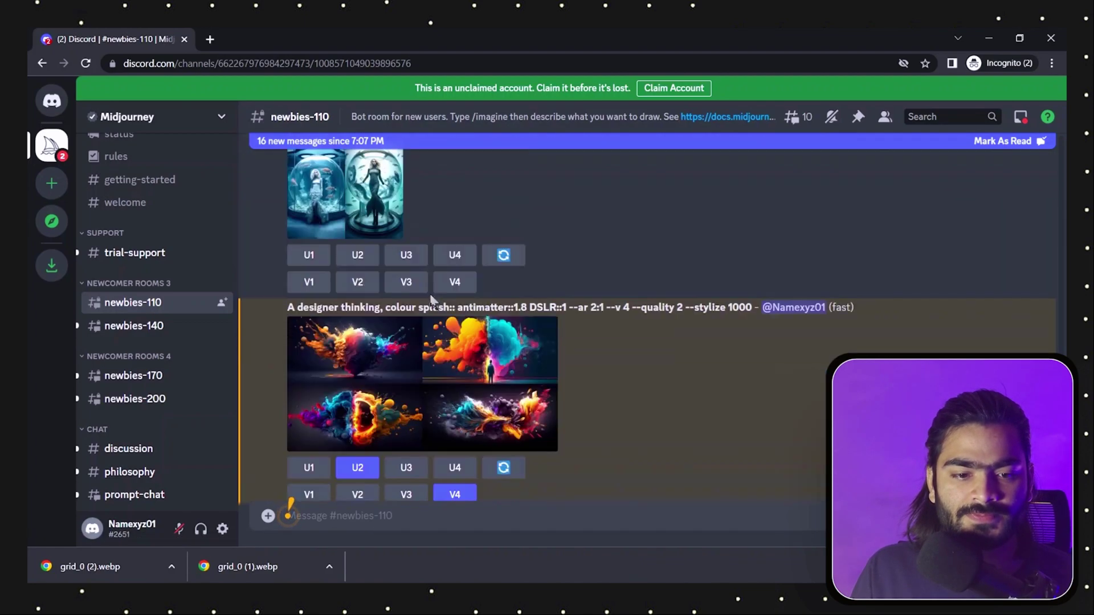
Save the enlarged colour-splash grid as a PNG under its default file name.
{"action": "left_click", "coordinate": [421, 364]}
{"action": "right_click", "coordinate": [548, 308]}
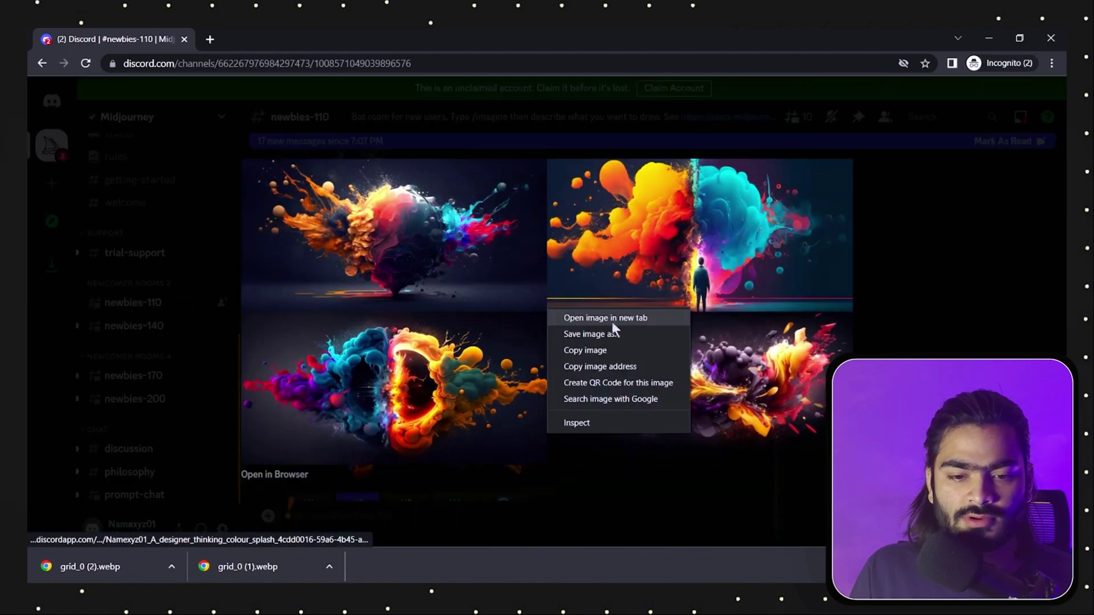
{"action": "left_click", "coordinate": [609, 335]}
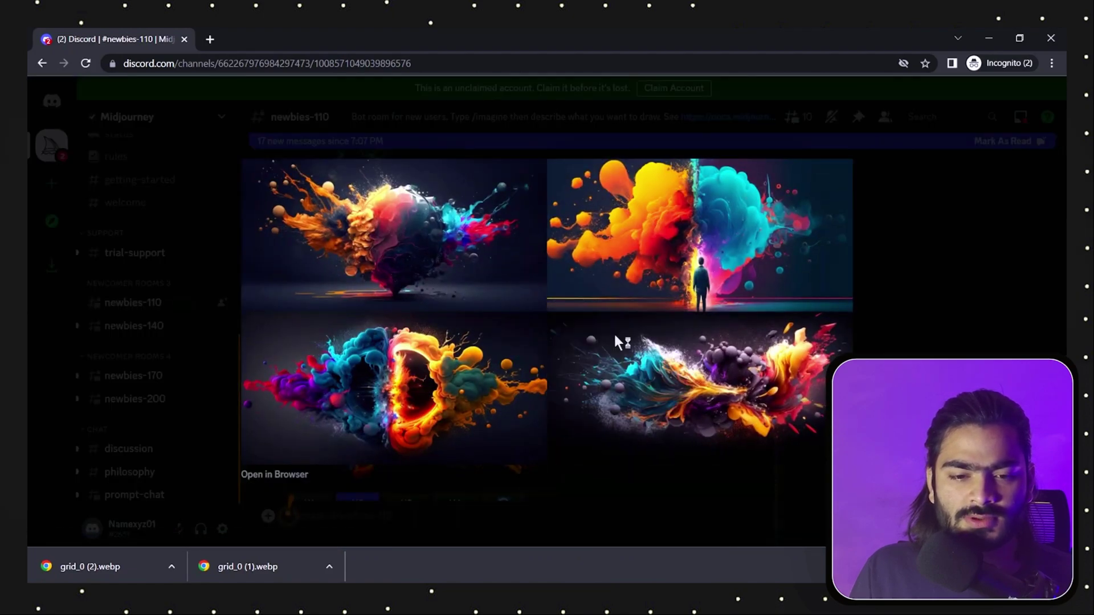
{"action": "left_click", "coordinate": [426, 326]}
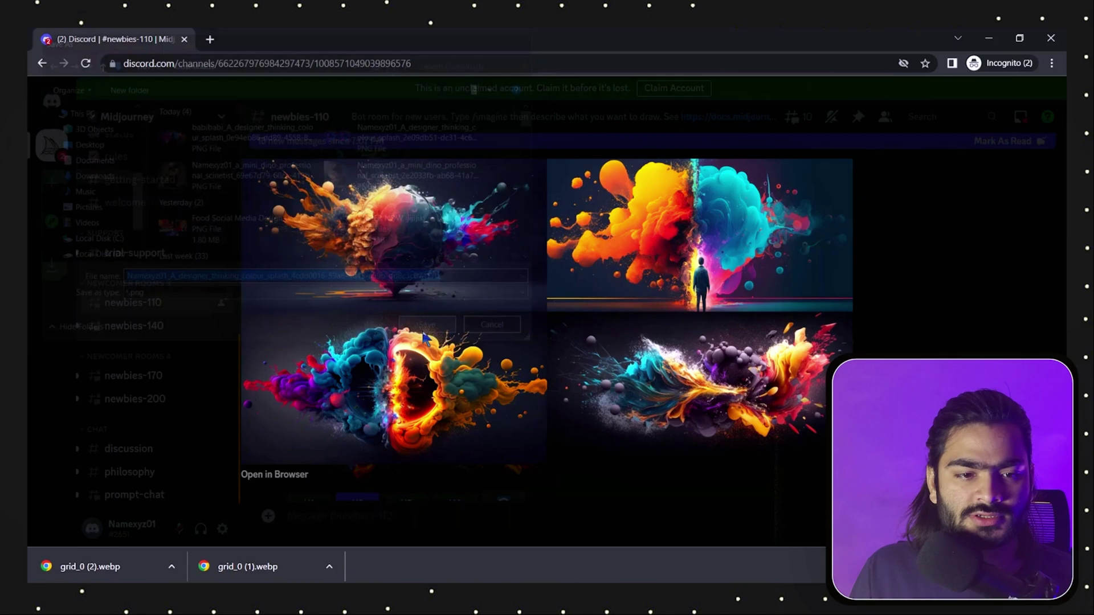
{"action": "left_click", "coordinate": [1003, 303]}
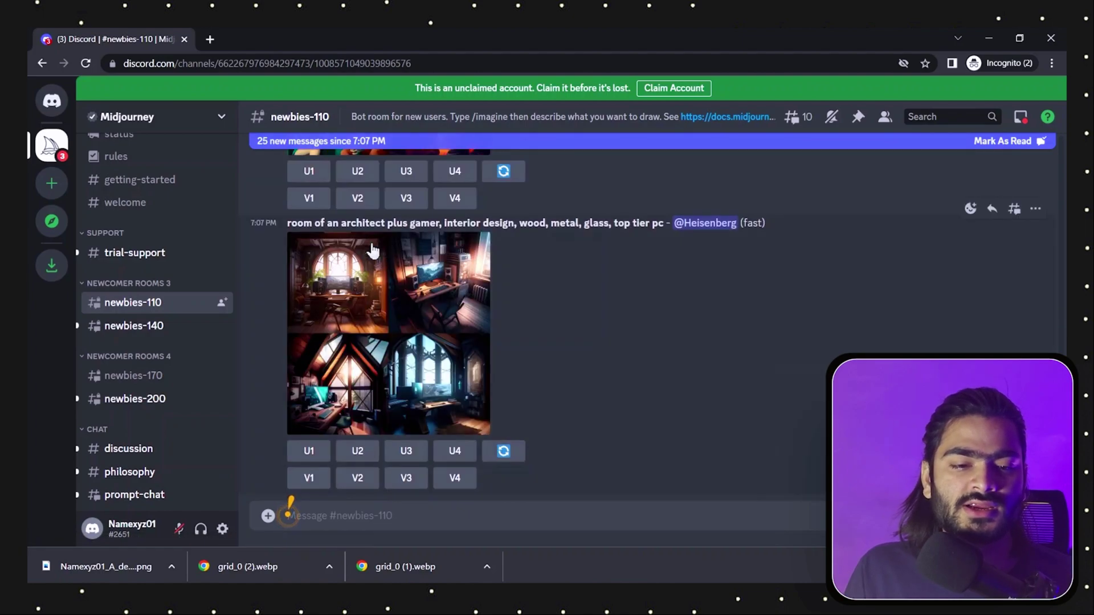
Upscale the first rider-in-a-city image from an earlier grid with U1.
{"action": "left_click_drag", "start_coordinate": [296, 287], "coordinate": [578, 286]}
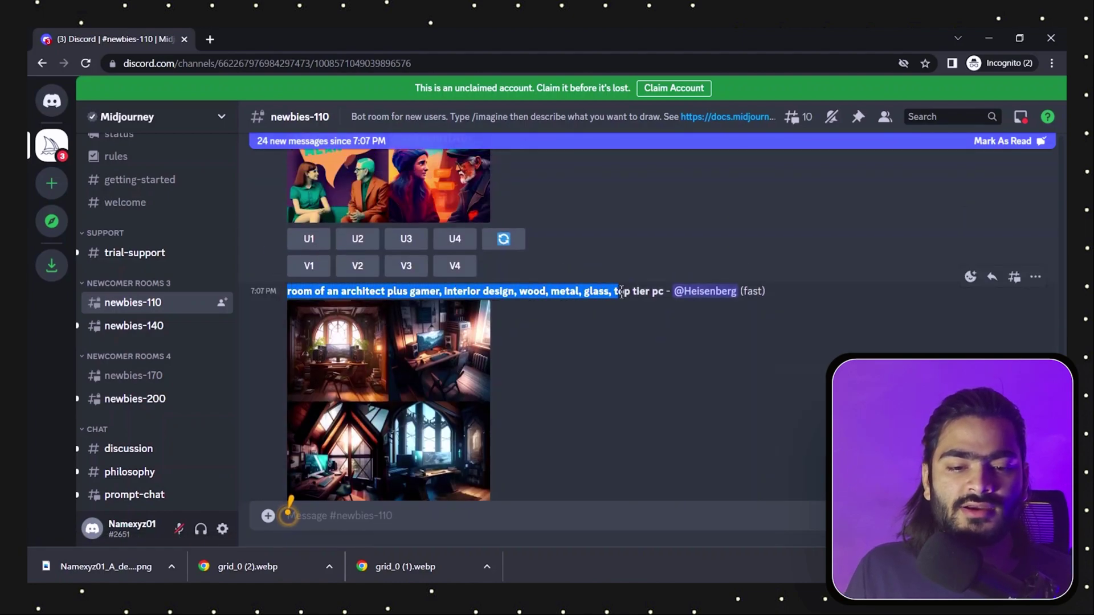
{"action": "left_click", "coordinate": [575, 291]}
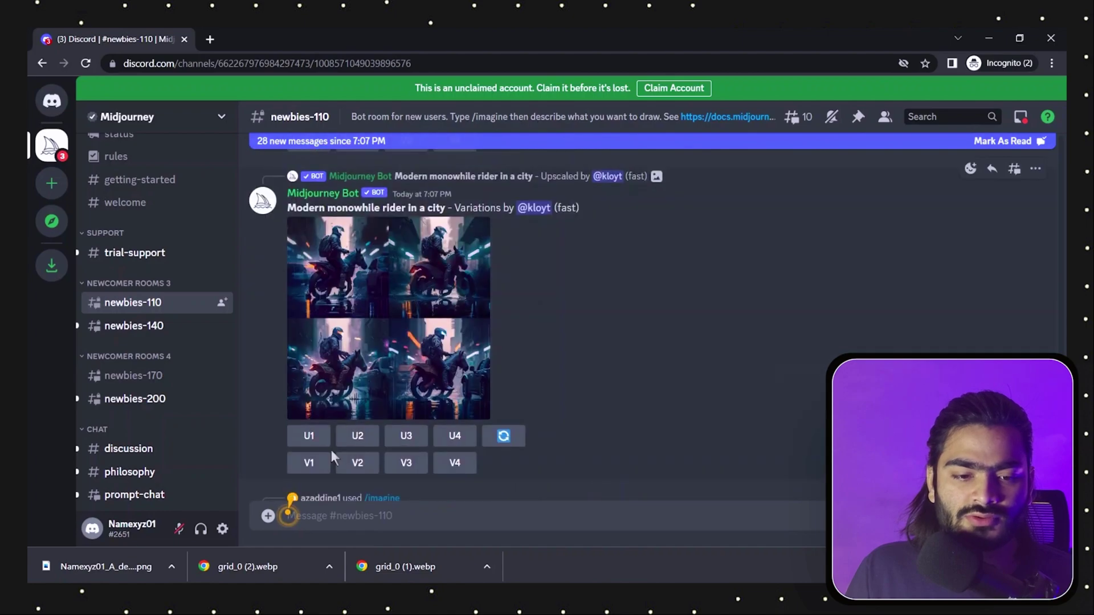
{"action": "left_click", "coordinate": [309, 437]}
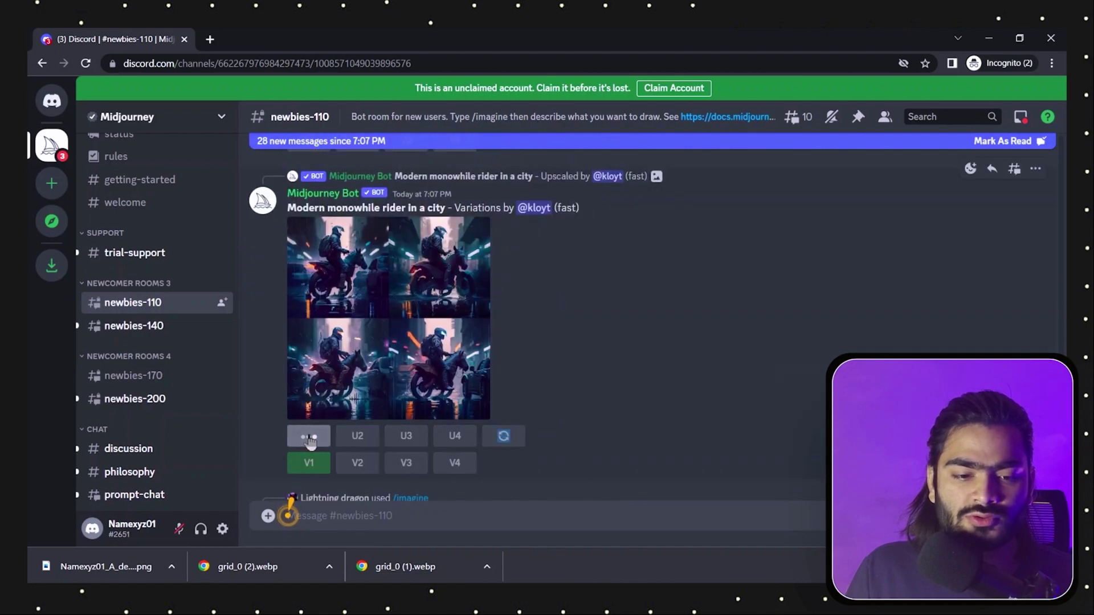
{"action": "scroll", "coordinate": [425, 375], "scroll_direction": "down", "scroll_amount": 15}
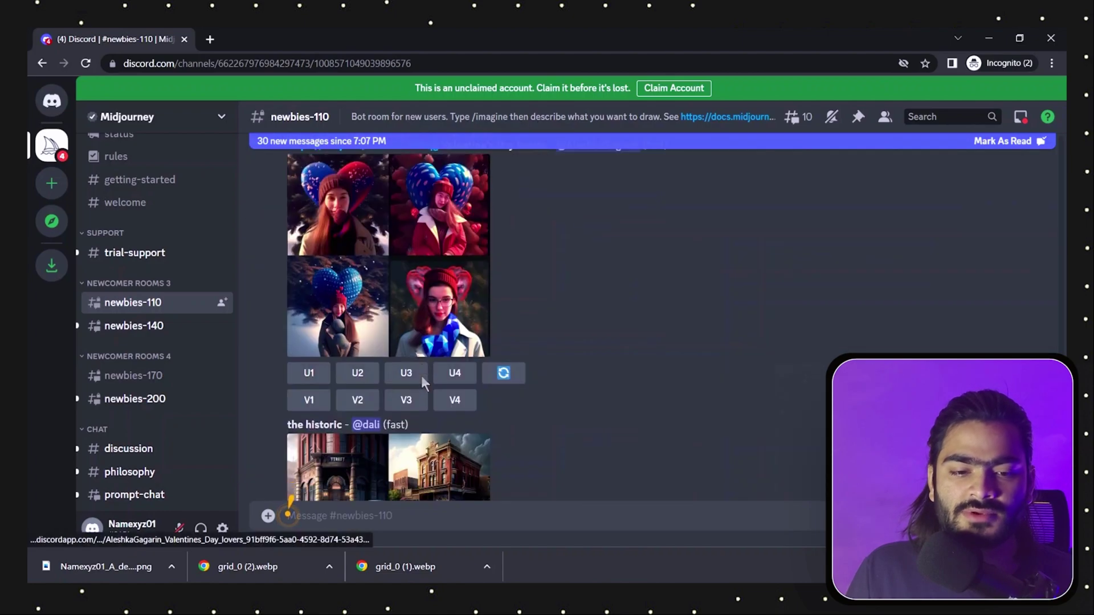
{"action": "scroll", "coordinate": [423, 381], "scroll_direction": "down", "scroll_amount": 10}
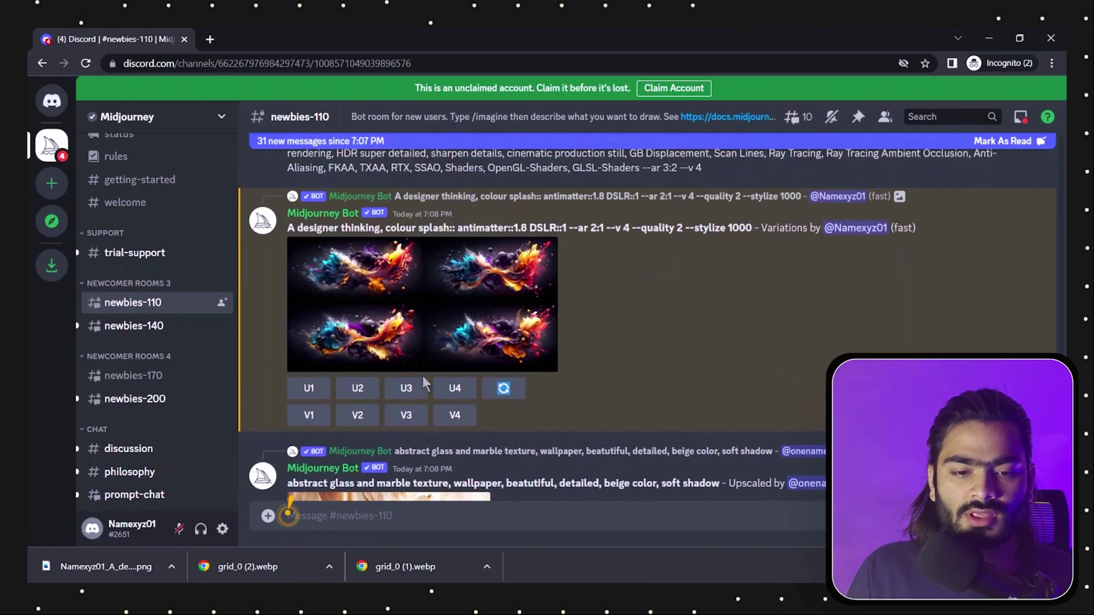
Preview the colour-splash variations grid, then upscale variations 1 and 3 with U1 and U3.
{"action": "left_click", "coordinate": [414, 343]}
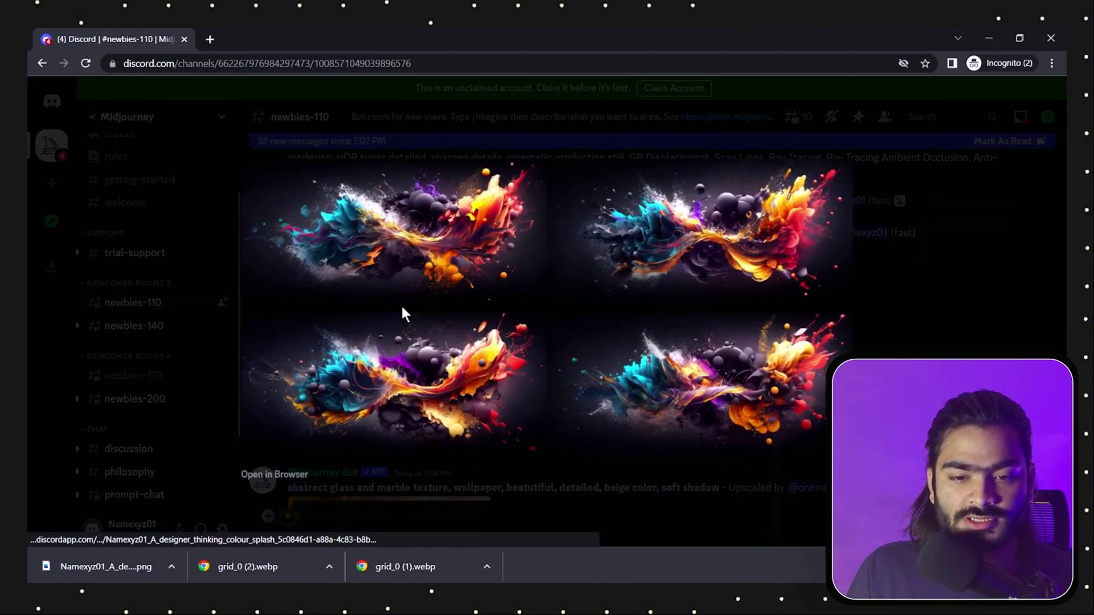
{"action": "left_click", "coordinate": [943, 277]}
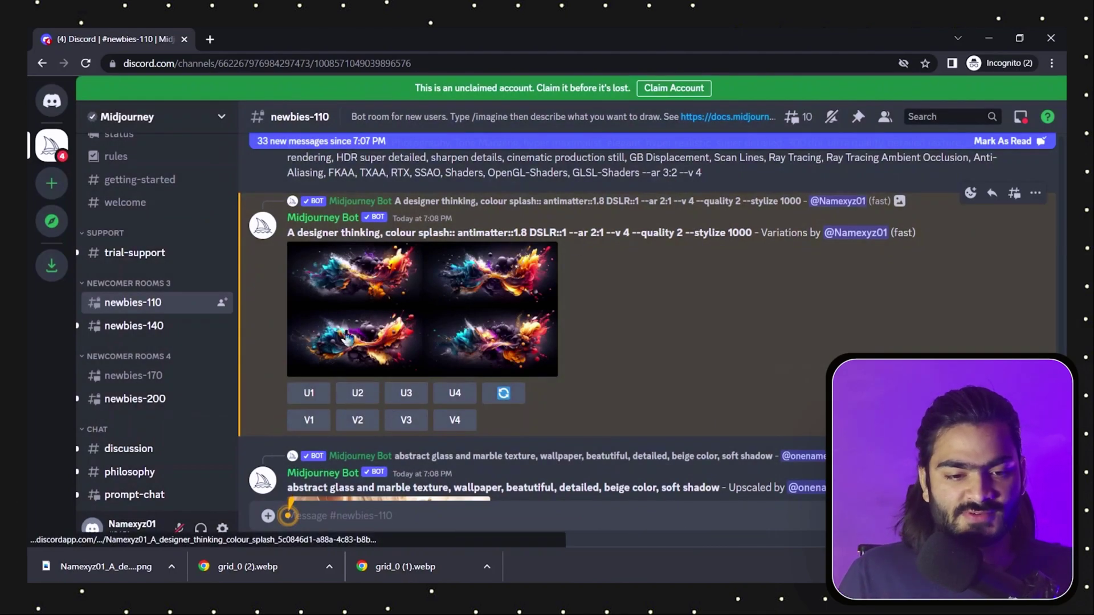
{"action": "left_click", "coordinate": [300, 393]}
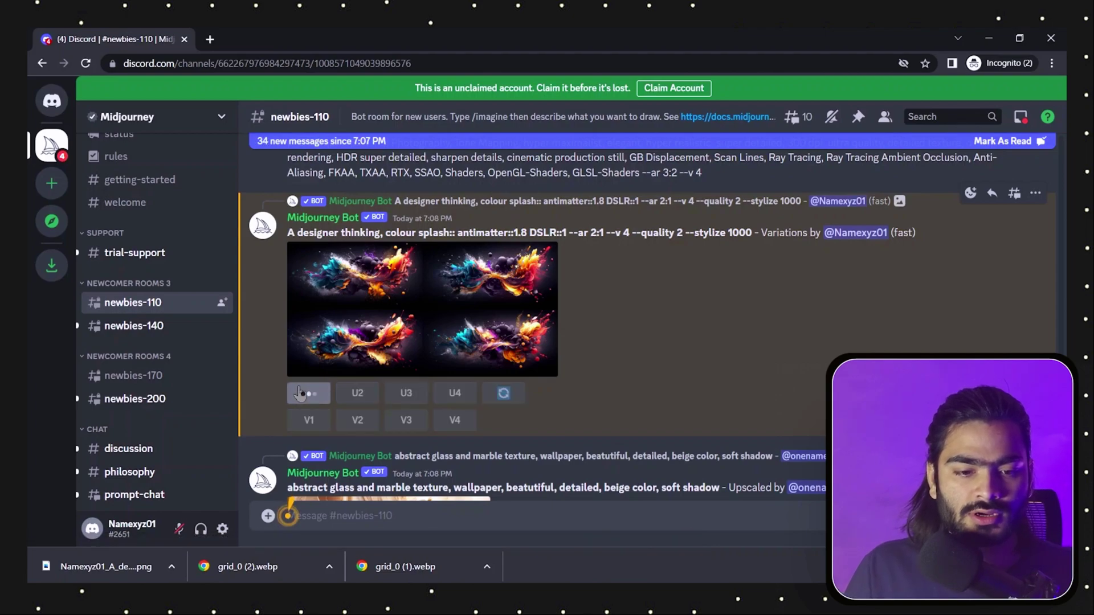
{"action": "left_click", "coordinate": [404, 396]}
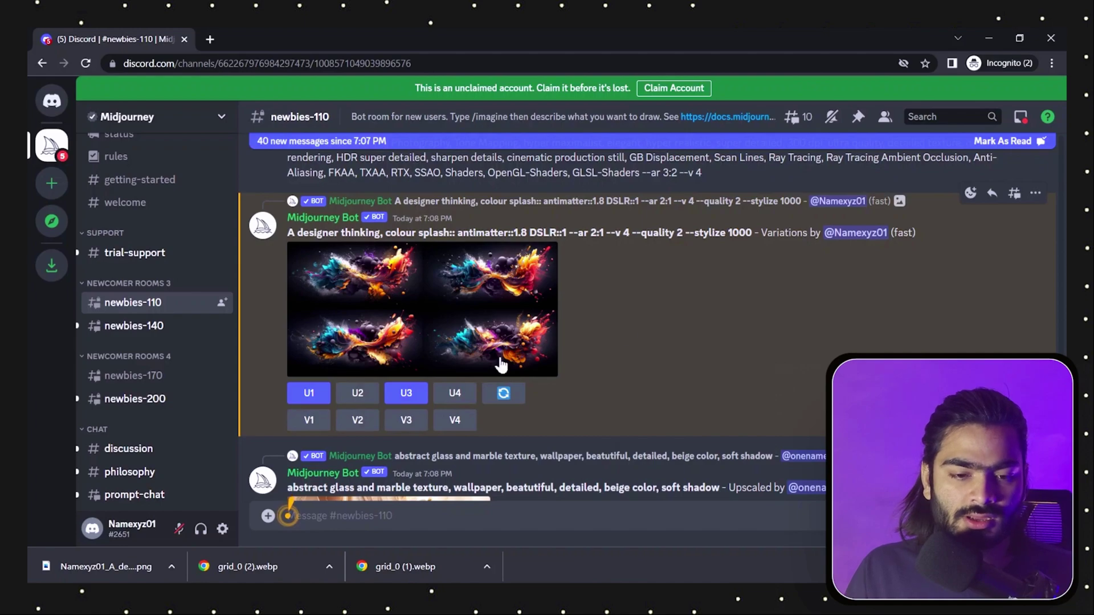
{"action": "scroll", "coordinate": [644, 332], "scroll_direction": "down", "scroll_amount": 15}
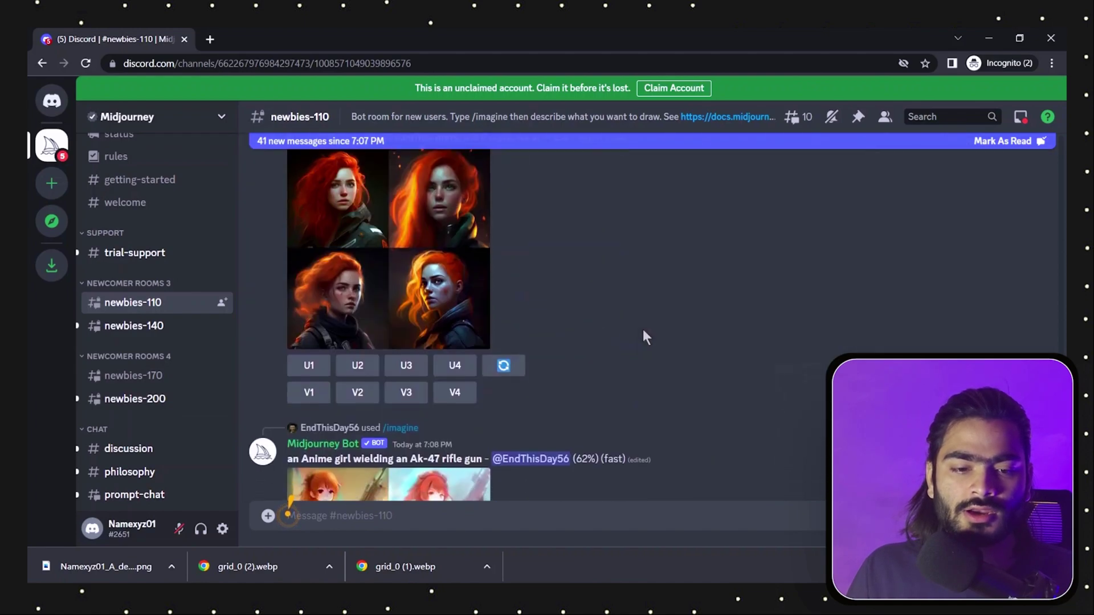
{"action": "scroll", "coordinate": [645, 336], "scroll_direction": "down", "scroll_amount": 10}
{"action": "scroll", "coordinate": [645, 337], "scroll_direction": "down", "scroll_amount": 10}
{"action": "scroll", "coordinate": [643, 329], "scroll_direction": "down", "scroll_amount": 10}
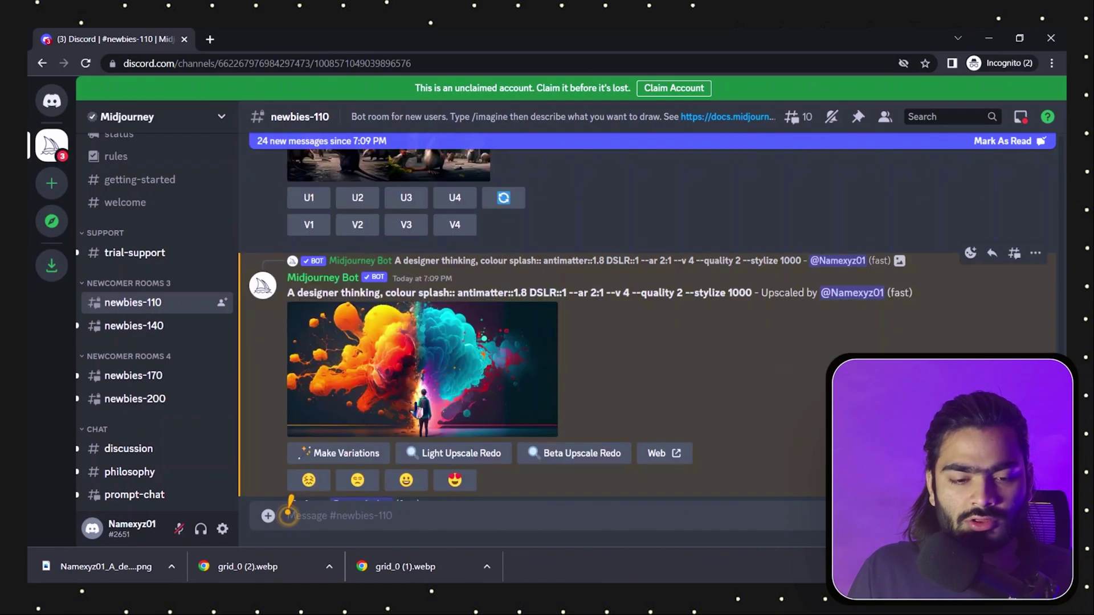
Save the upscaled orange-and-cyan colour-splash image as a new PNG download.
{"action": "left_click", "coordinate": [456, 404]}
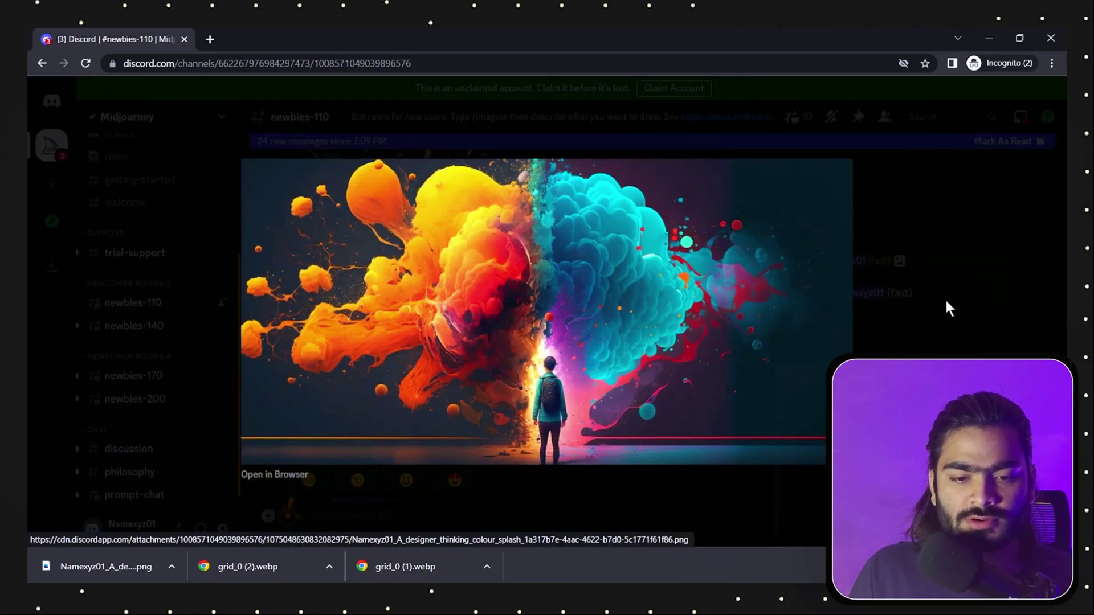
{"action": "right_click", "coordinate": [450, 284]}
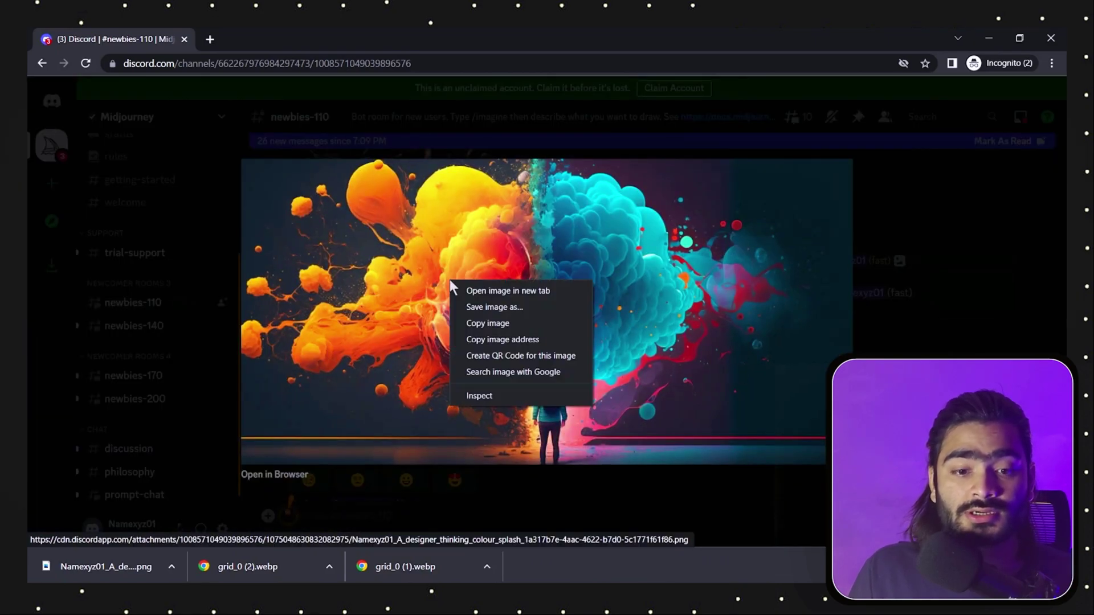
{"action": "left_click", "coordinate": [508, 317]}
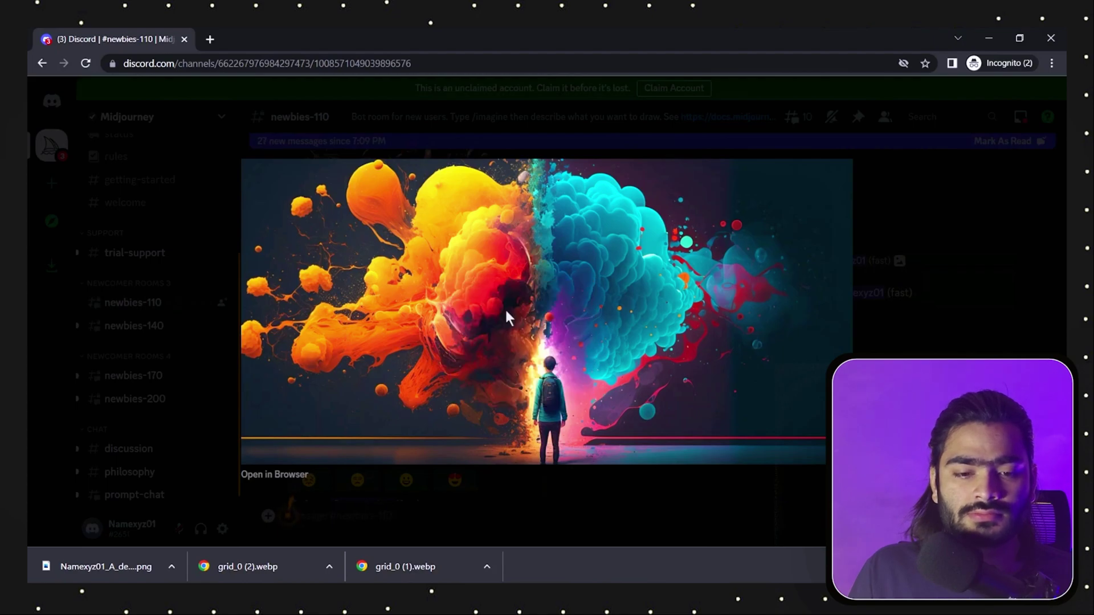
{"action": "left_click", "coordinate": [428, 326]}
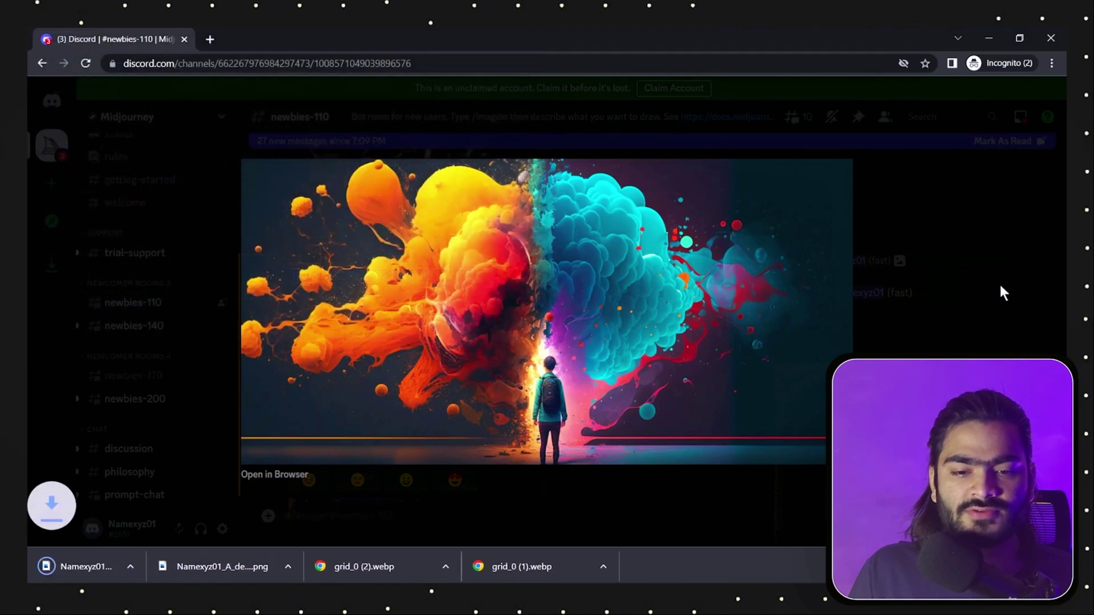
{"action": "left_click", "coordinate": [1000, 287]}
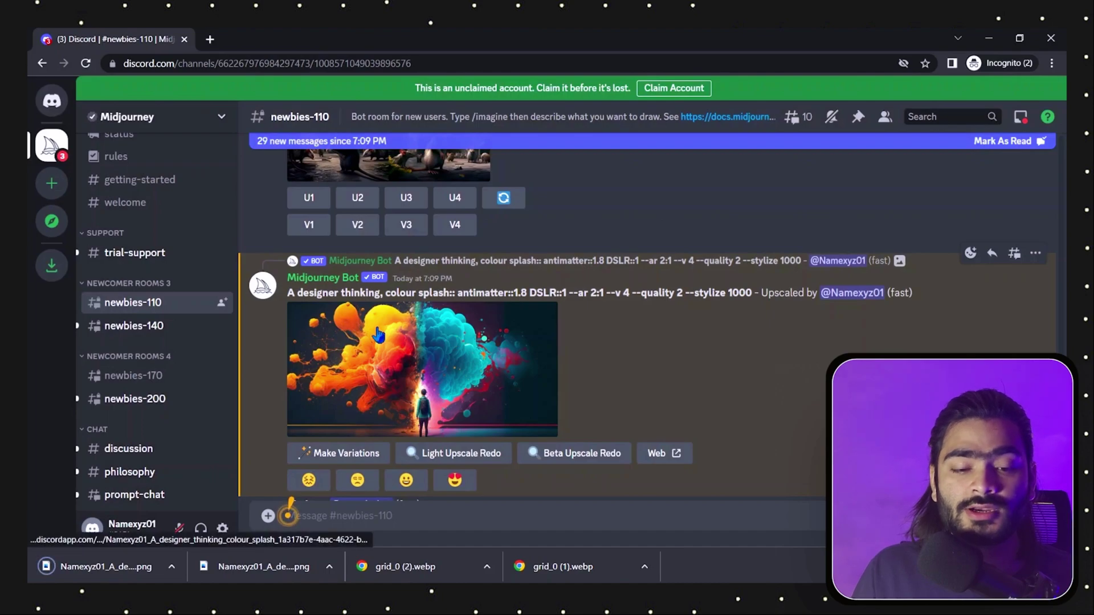
Request a Light Upscale Redo of the colour-splash image.
{"action": "scroll", "coordinate": [377, 335], "scroll_direction": "down", "scroll_amount": 3}
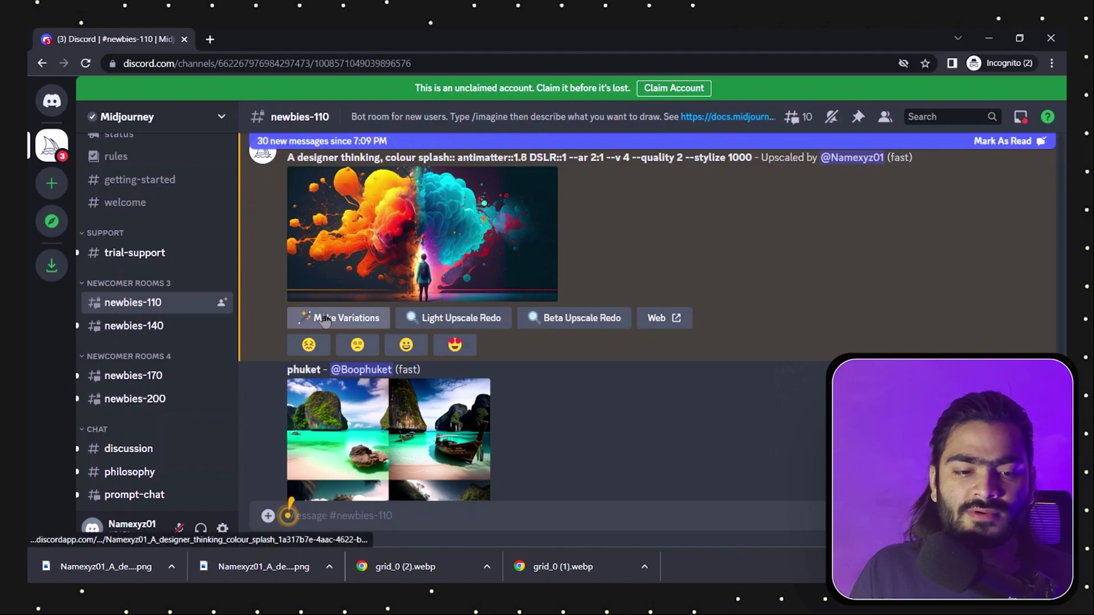
{"action": "left_click", "coordinate": [459, 319]}
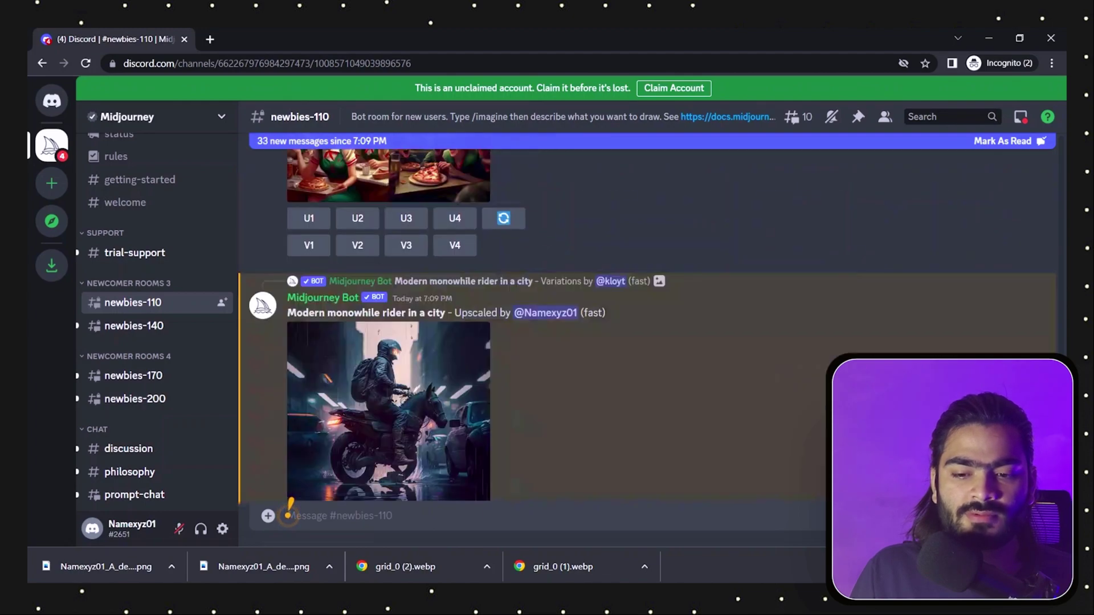
{"action": "scroll", "coordinate": [559, 377], "scroll_direction": "up", "scroll_amount": 5}
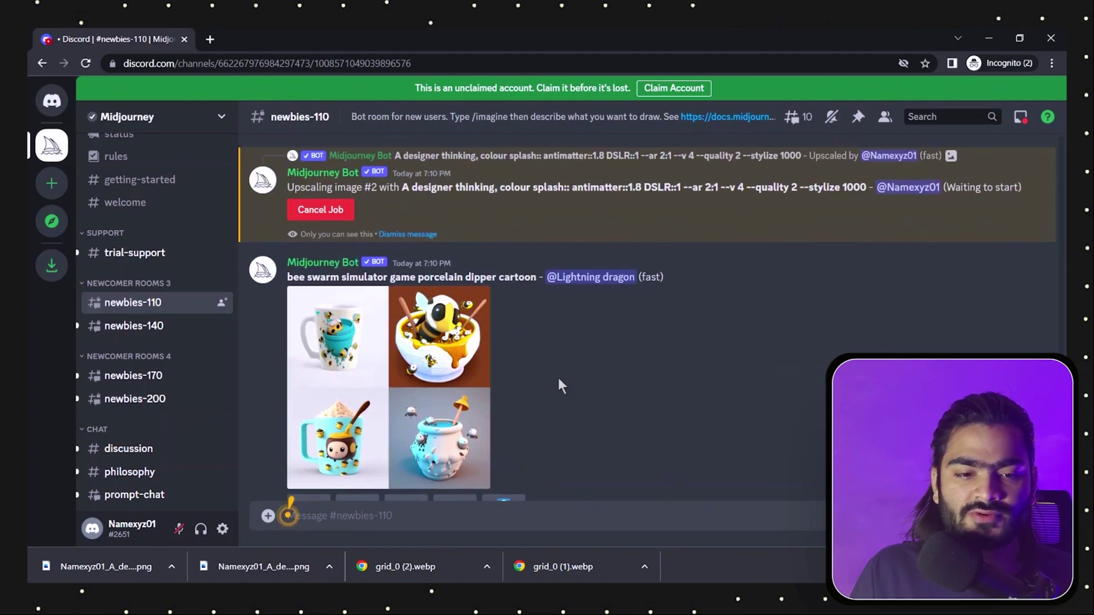
{"action": "left_click_drag", "start_coordinate": [287, 312], "coordinate": [433, 318]}
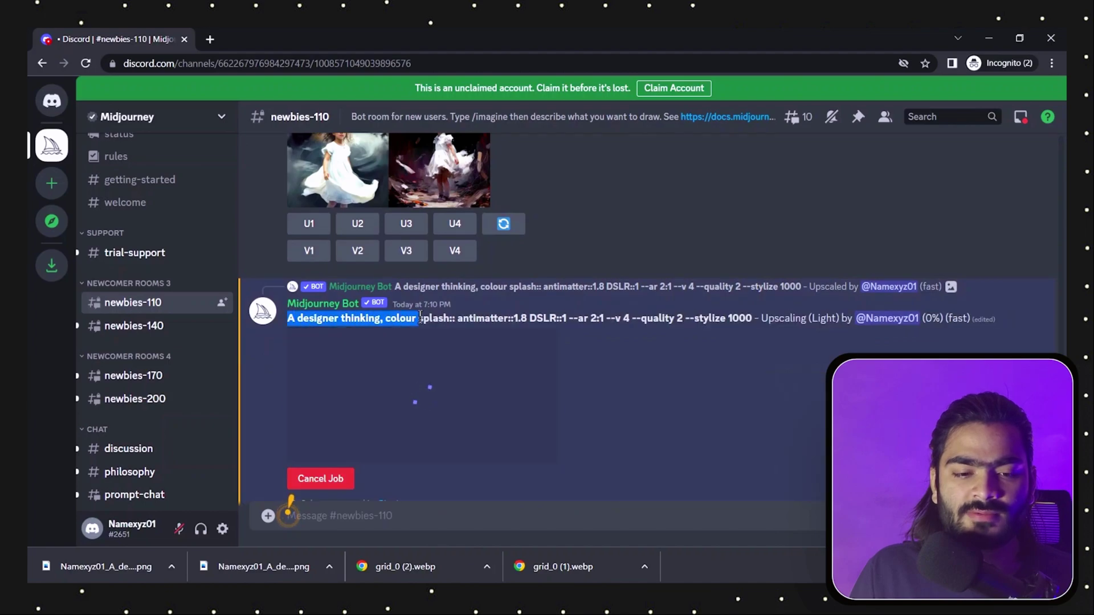
Save the light-upscaled preview image as grid_0 (3).webp.
{"action": "left_click", "coordinate": [444, 393]}
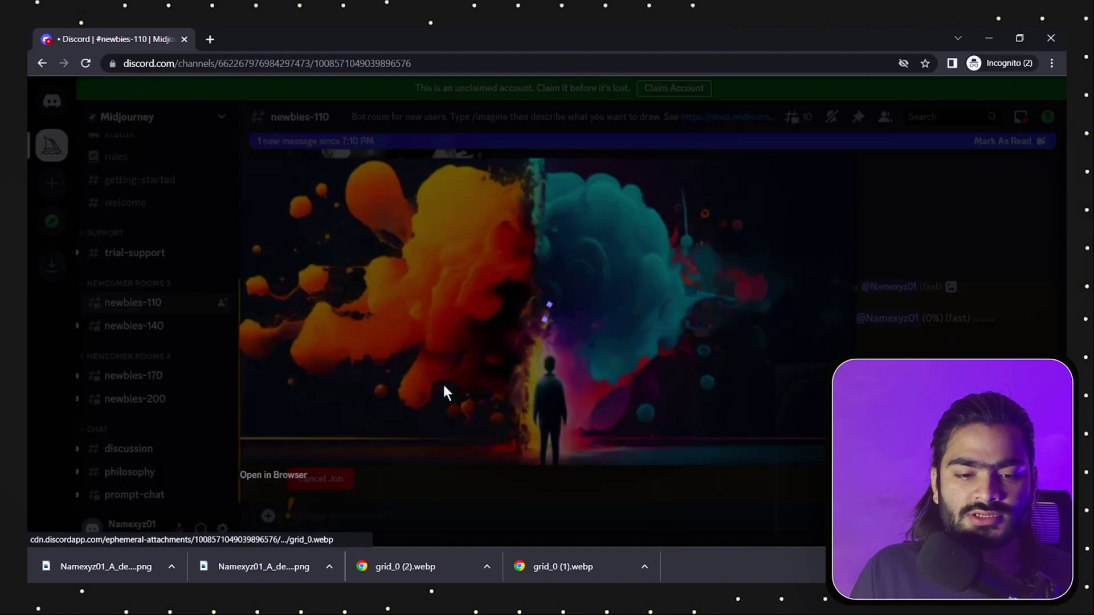
{"action": "right_click", "coordinate": [577, 311]}
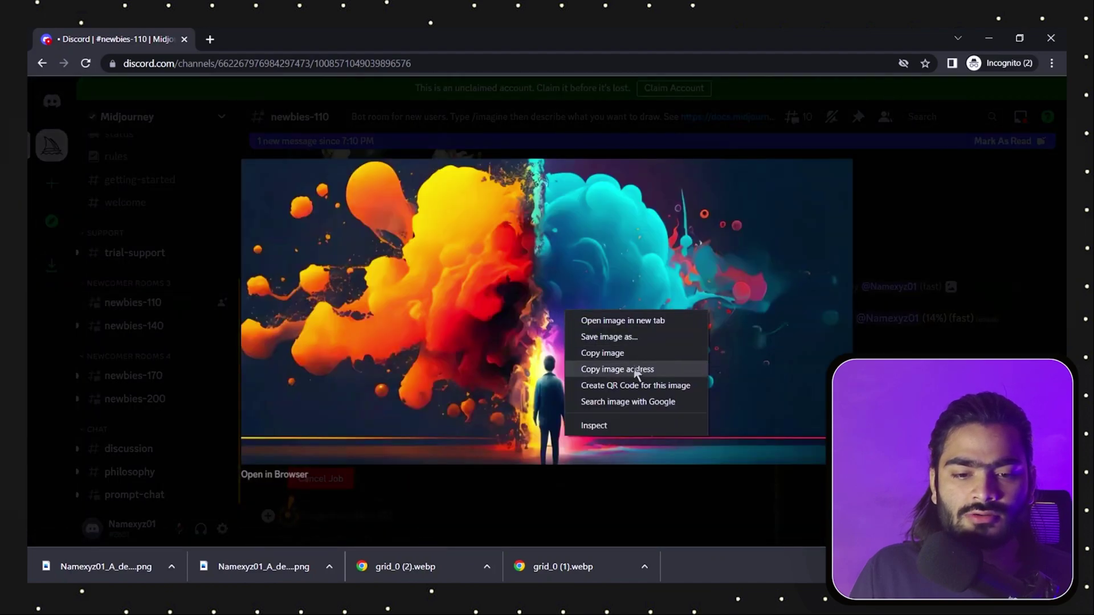
{"action": "left_click", "coordinate": [625, 342]}
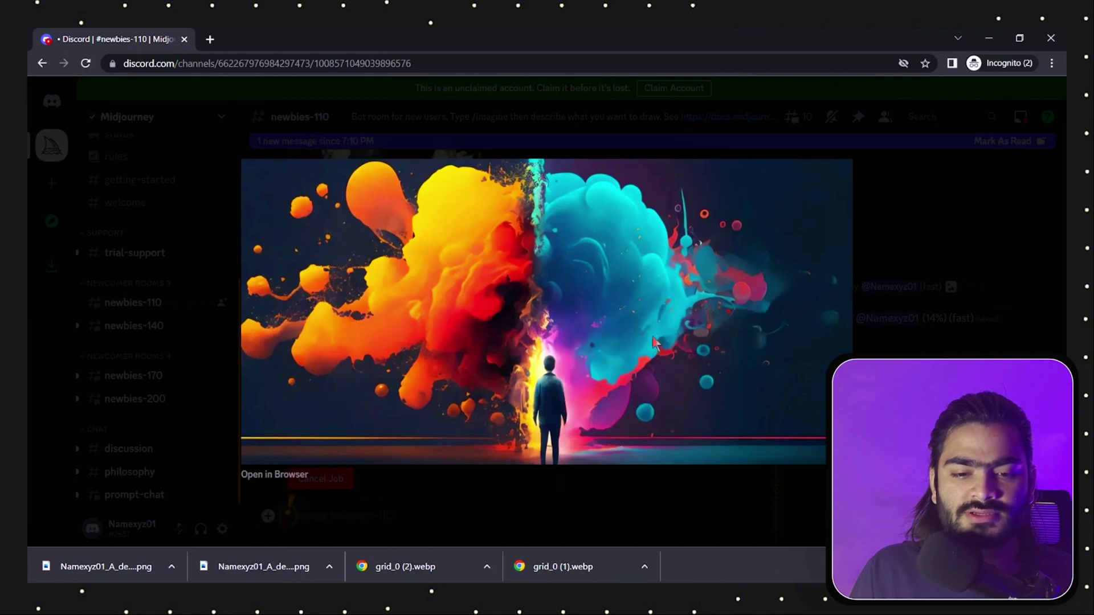
{"action": "key", "text": "Escape"}
{"action": "scroll", "coordinate": [500, 319], "scroll_direction": "up", "scroll_amount": 10}
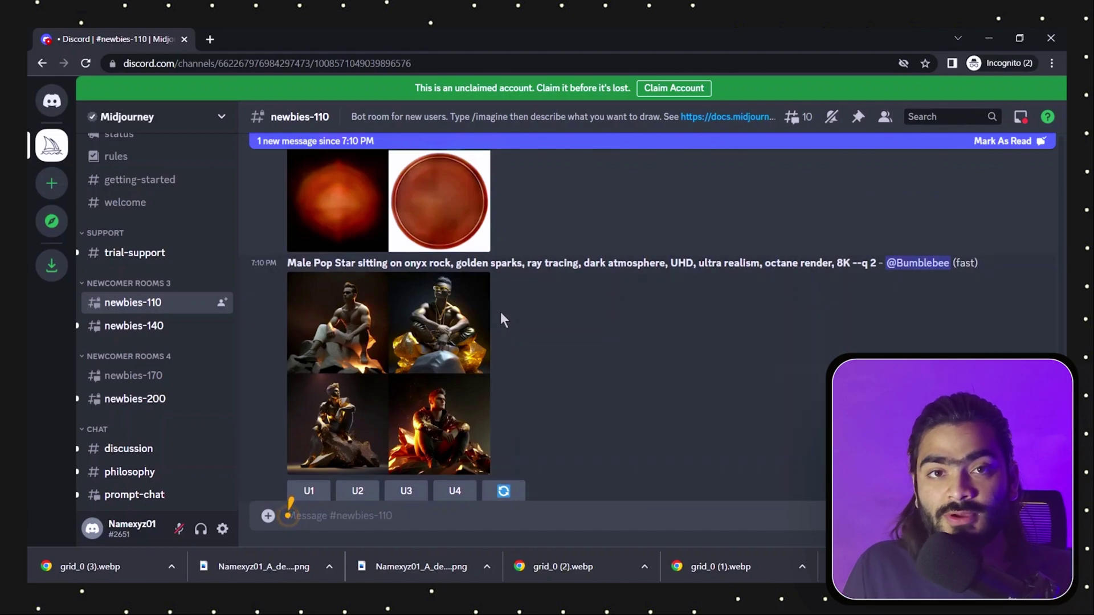
{"action": "scroll", "coordinate": [500, 319], "scroll_direction": "up", "scroll_amount": 15}
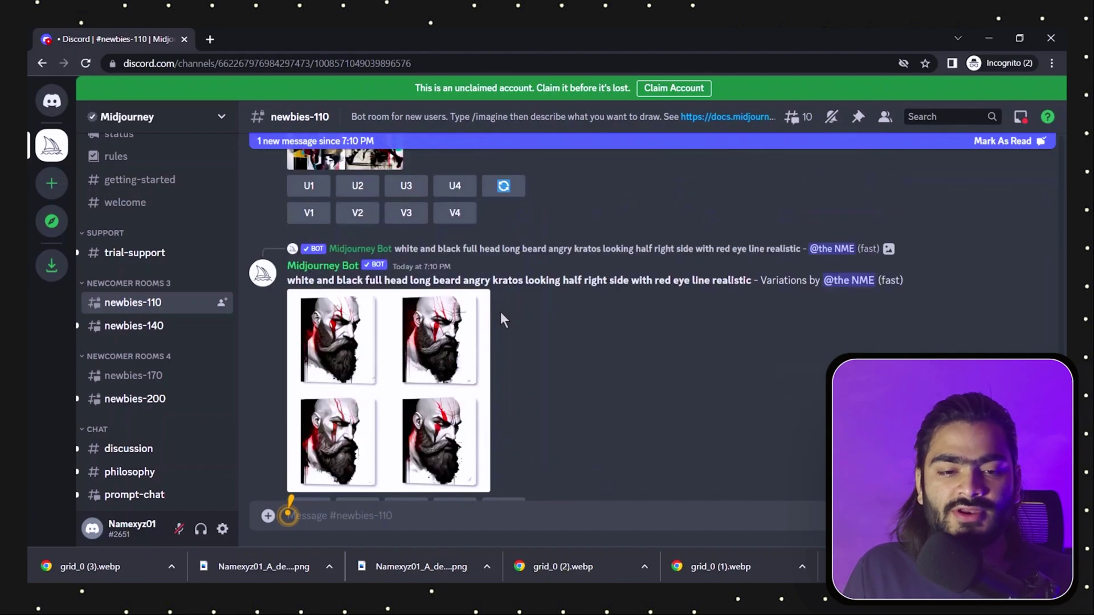
{"action": "scroll", "coordinate": [501, 314], "scroll_direction": "up", "scroll_amount": 4}
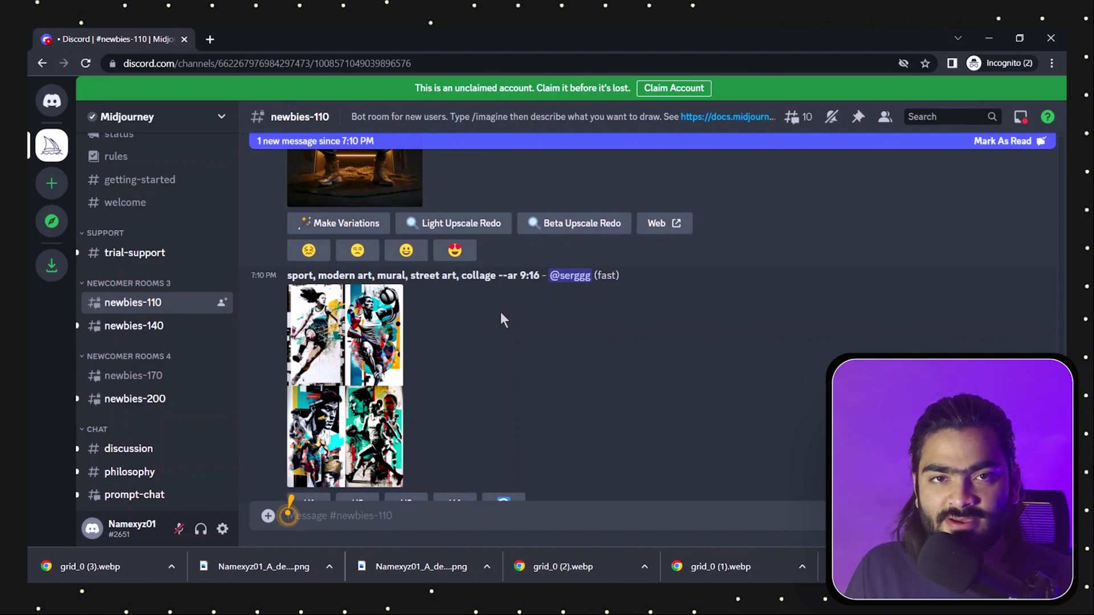
{"action": "scroll", "coordinate": [502, 315], "scroll_direction": "up", "scroll_amount": 4}
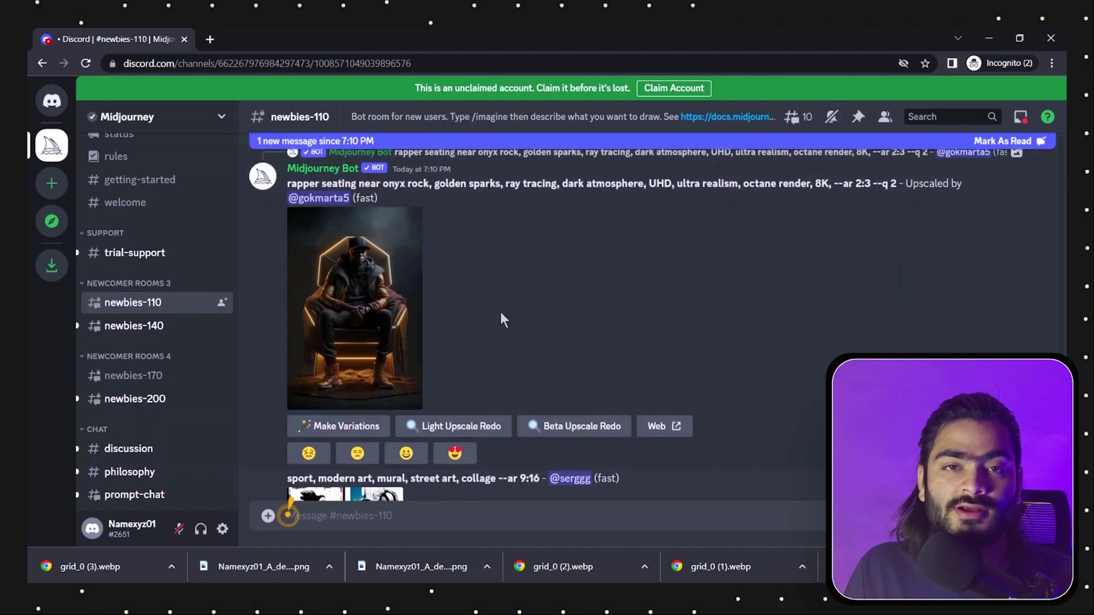